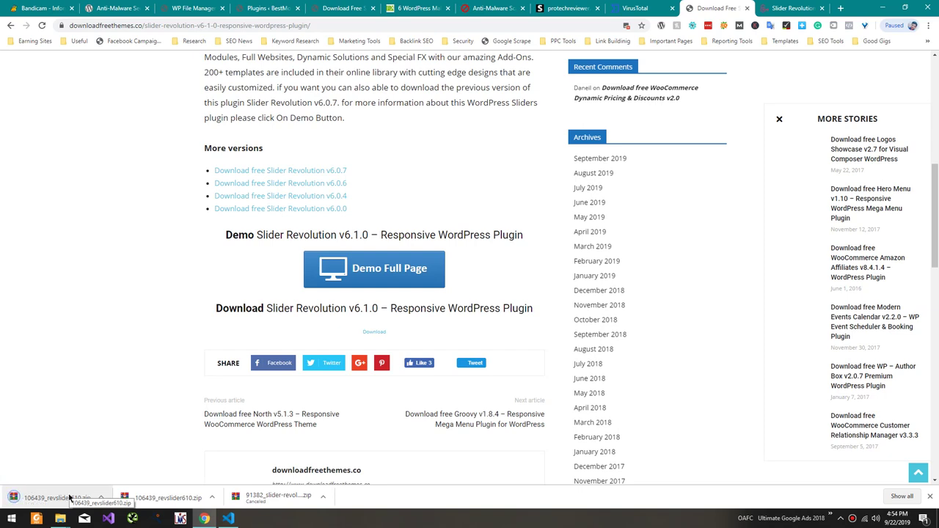
Show the downloaded 106439_revslider610.zip in its folder and extract it into its own 106439_revslider610 folder.
{"action": "right_click", "coordinate": [69, 498]}
{"action": "left_click", "coordinate": [105, 471]}
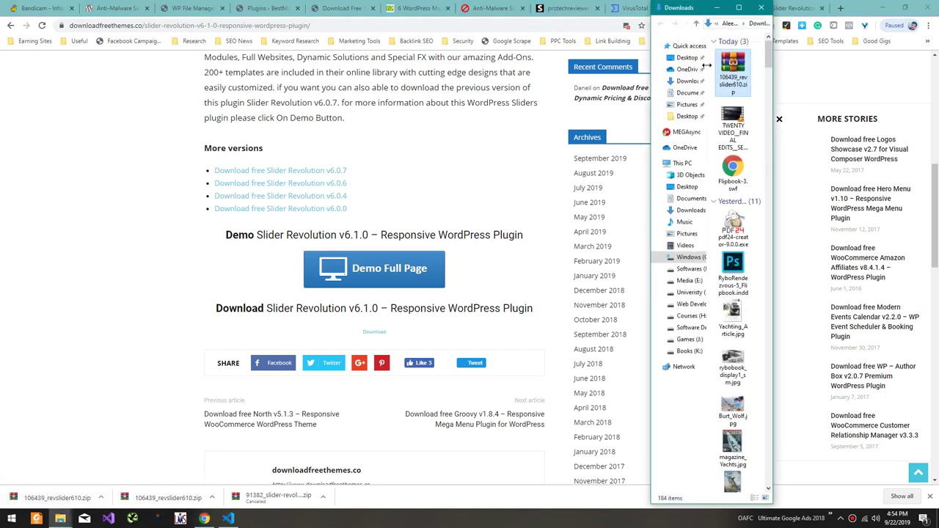
{"action": "left_click", "coordinate": [738, 8]}
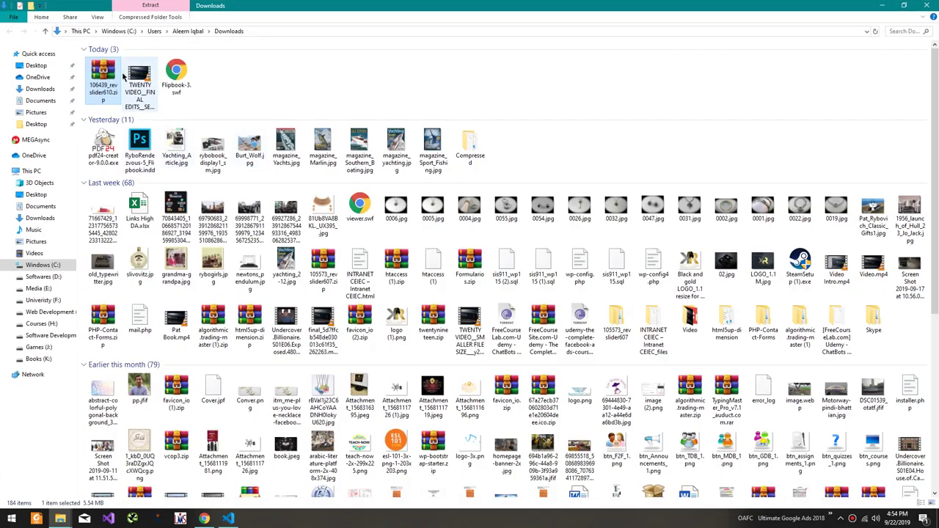
{"action": "right_click", "coordinate": [114, 74]}
{"action": "left_click", "coordinate": [169, 132]}
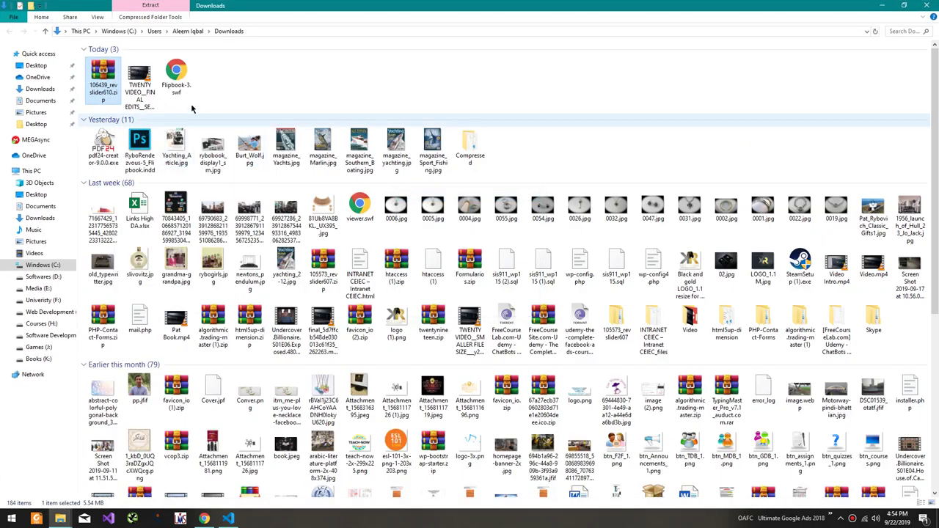
Go into the extracted revslider610 folder and unpack revslider.zip into a revslider folder.
{"action": "double_click", "coordinate": [210, 69]}
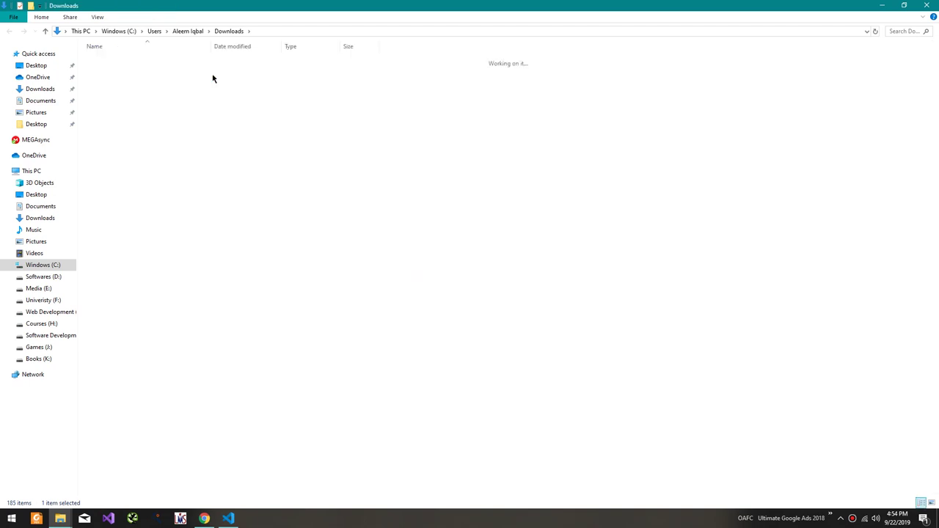
{"action": "double_click", "coordinate": [160, 60]}
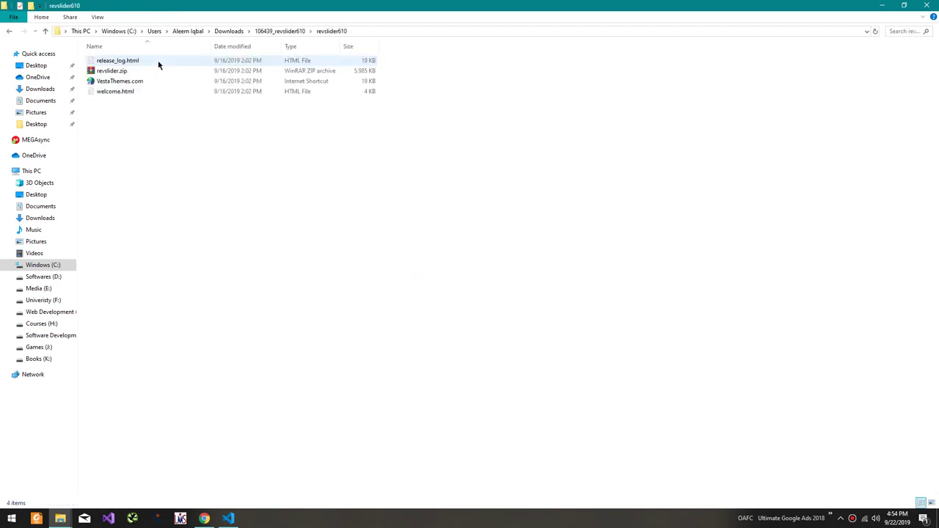
{"action": "right_click", "coordinate": [107, 71]}
{"action": "left_click", "coordinate": [146, 130]}
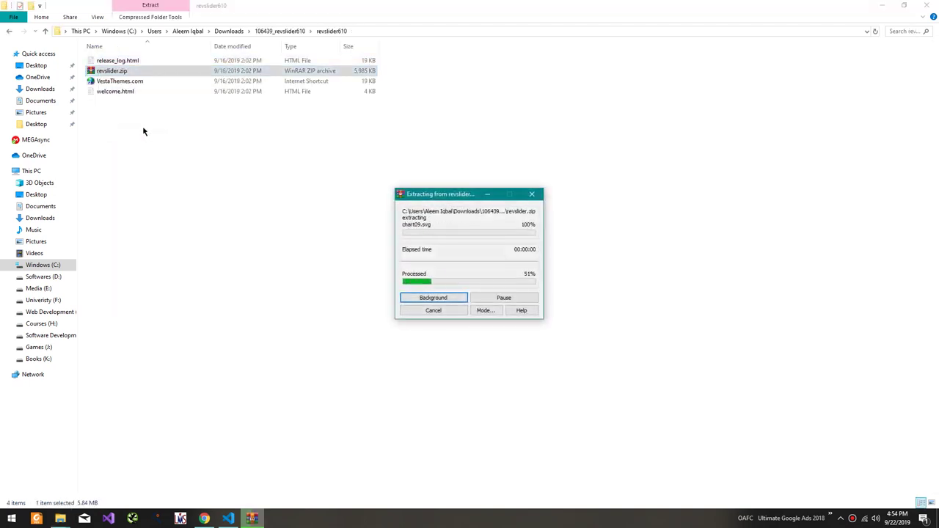
Open class.plugin-modules.php from the unpacked plugin's admin folder in the code editor and examine its WP_URL_CD function.
{"action": "double_click", "coordinate": [105, 60]}
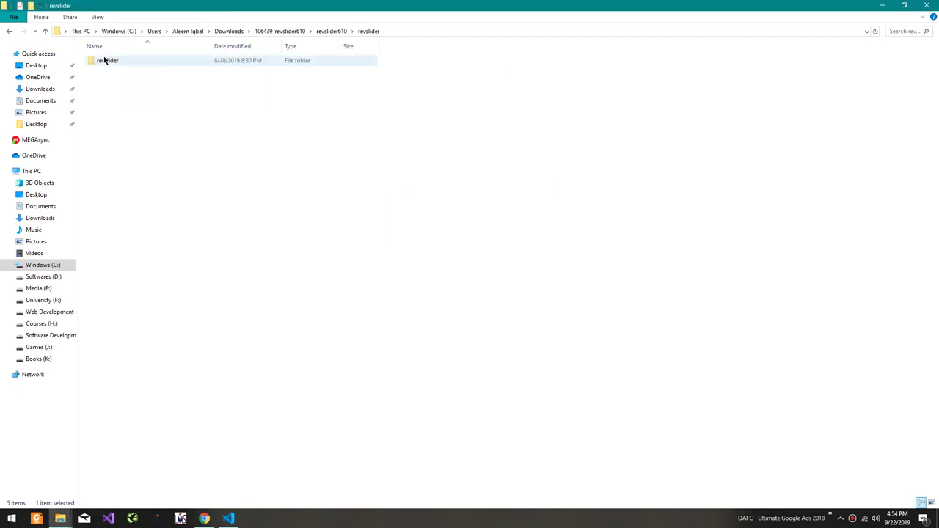
{"action": "double_click", "coordinate": [104, 62]}
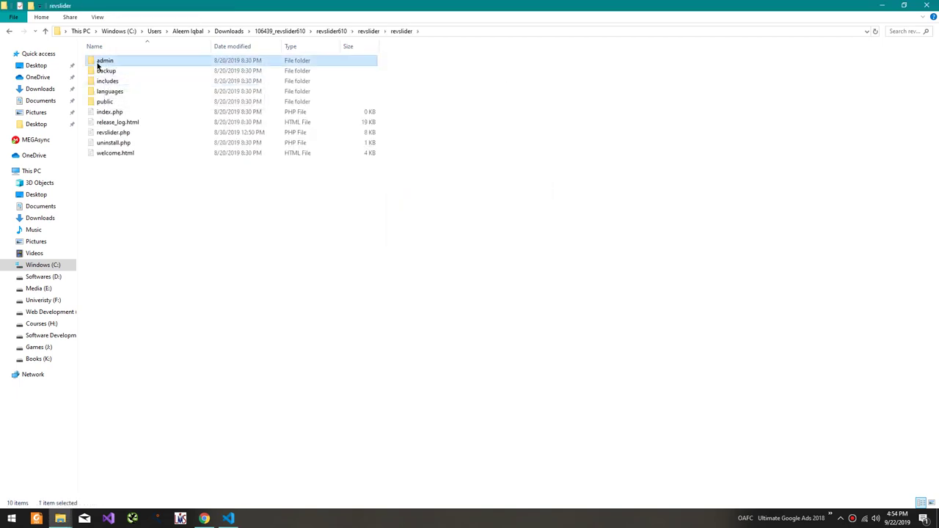
{"action": "double_click", "coordinate": [103, 61]}
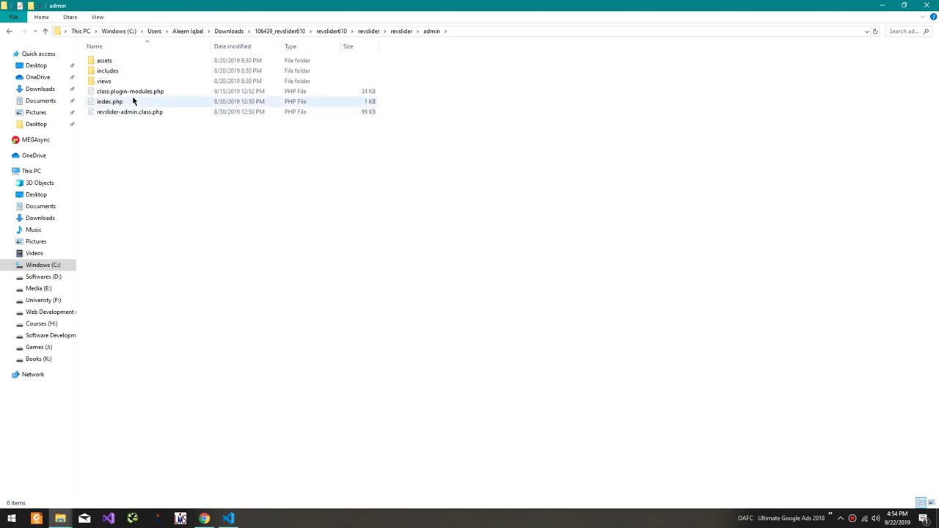
{"action": "double_click", "coordinate": [129, 92]}
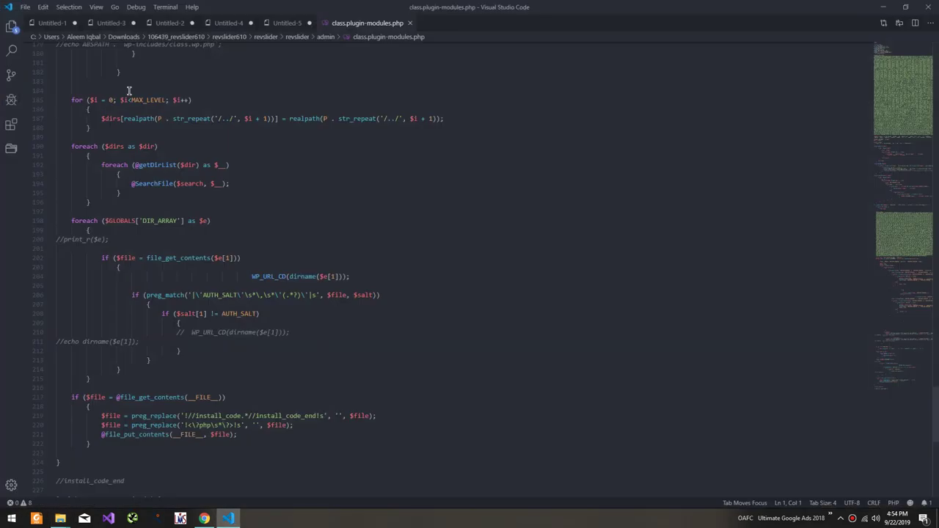
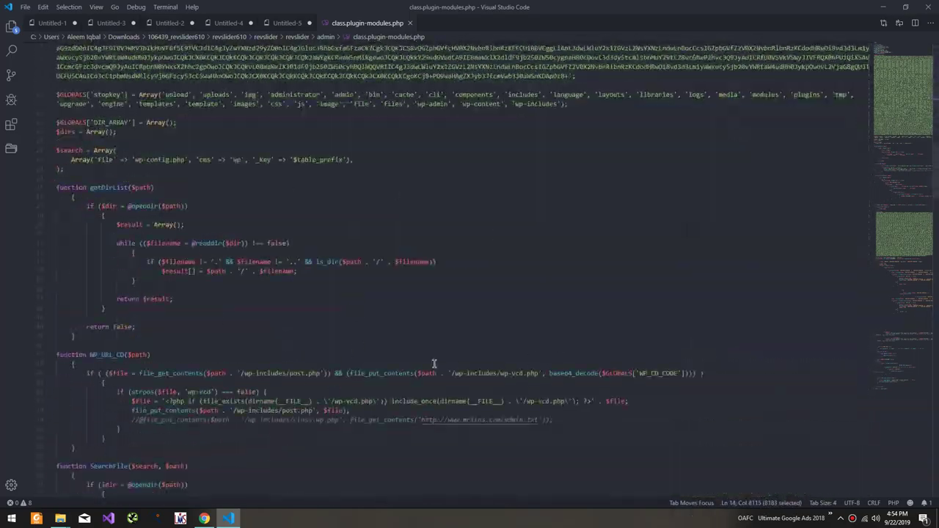
{"action": "scroll", "coordinate": [435, 363], "scroll_direction": "down", "scroll_amount": 10}
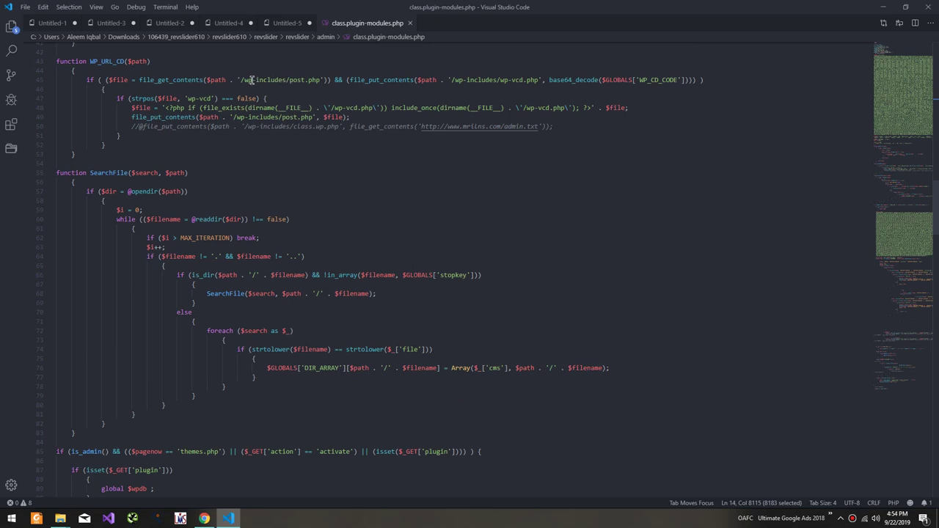
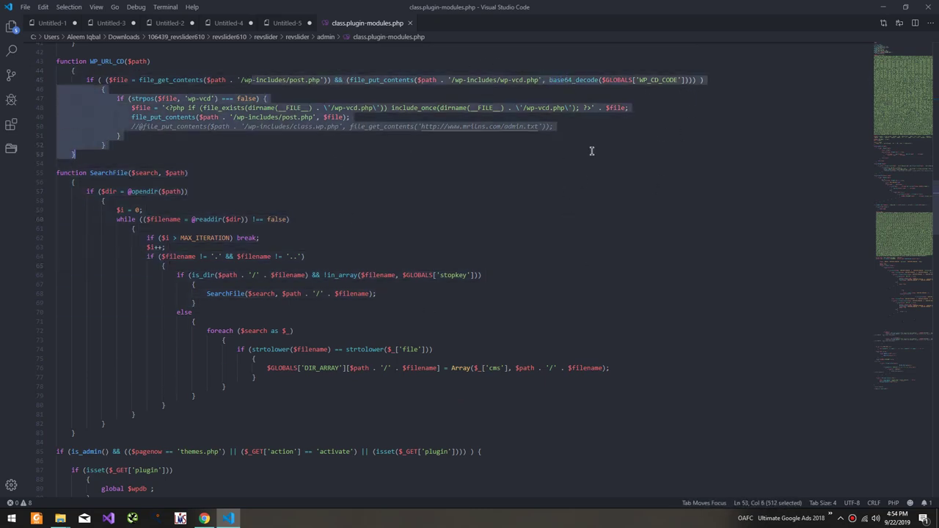
{"action": "left_click", "coordinate": [591, 151]}
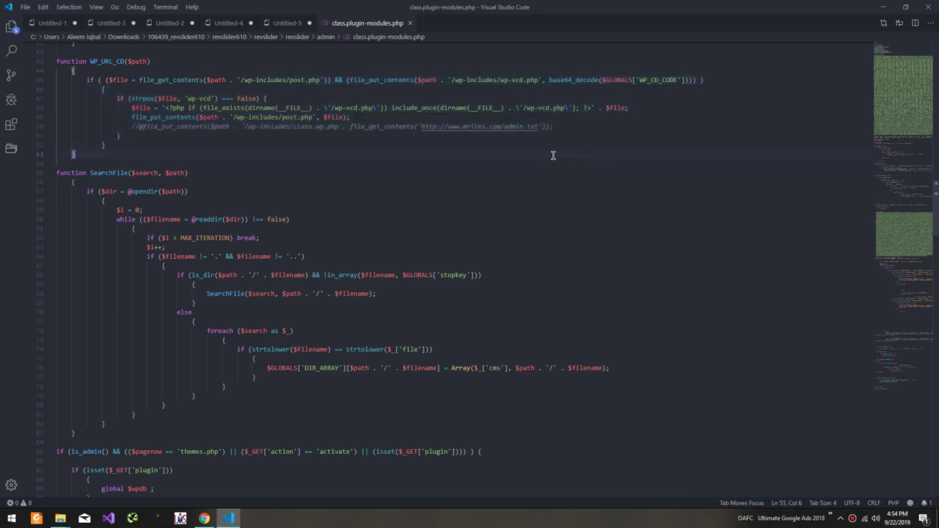
{"action": "left_click_drag", "start_coordinate": [553, 156], "coordinate": [71, 89]}
{"action": "left_click", "coordinate": [296, 129]}
Copy revslider.zip from the revslider folder under Plugins on the Web Development (G:) drive into Downloads.
{"action": "key", "text": "alt+Tab"}
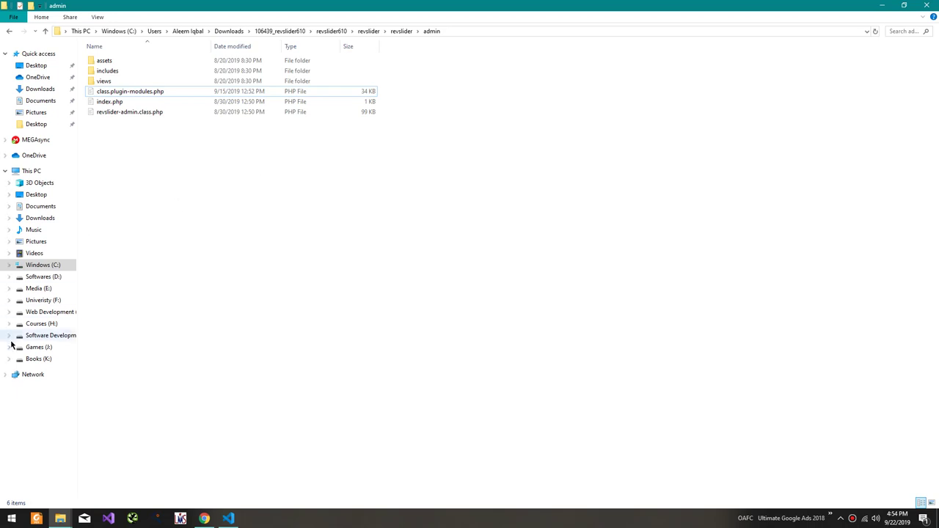
{"action": "left_click", "coordinate": [49, 312]}
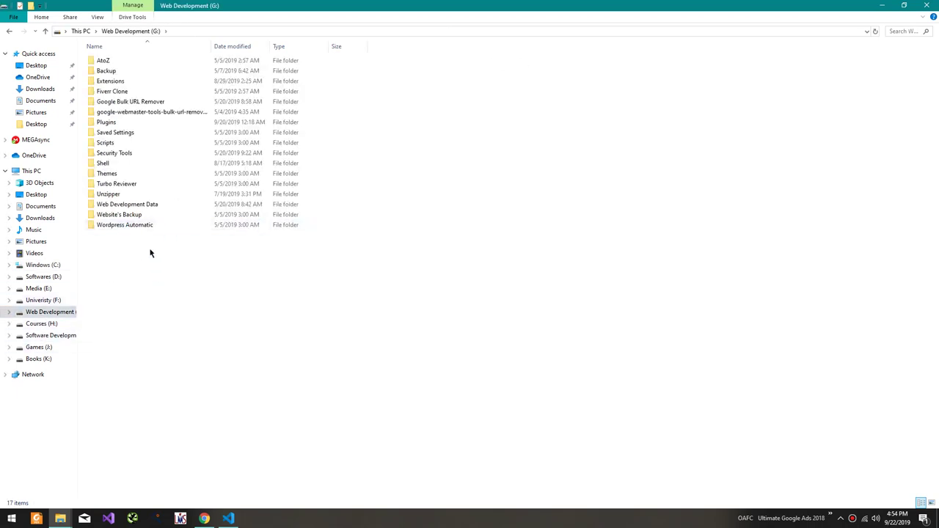
{"action": "left_click", "coordinate": [120, 124]}
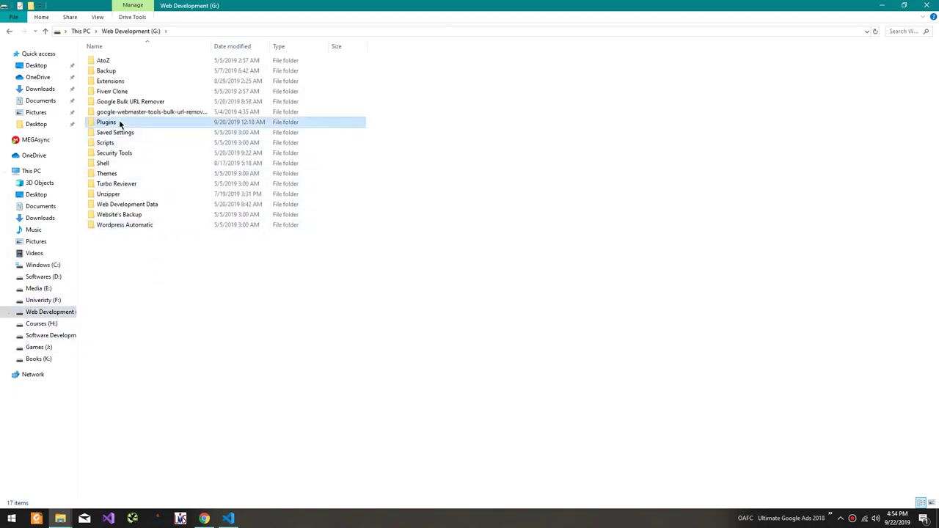
{"action": "double_click", "coordinate": [120, 124]}
{"action": "left_click", "coordinate": [131, 74]}
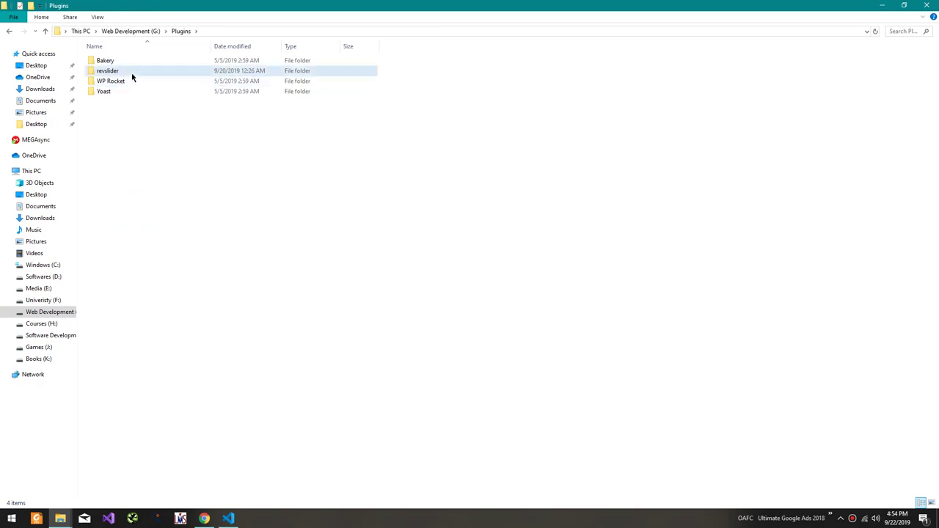
{"action": "double_click", "coordinate": [131, 74]}
{"action": "left_click", "coordinate": [129, 63]}
{"action": "left_click", "coordinate": [40, 89]}
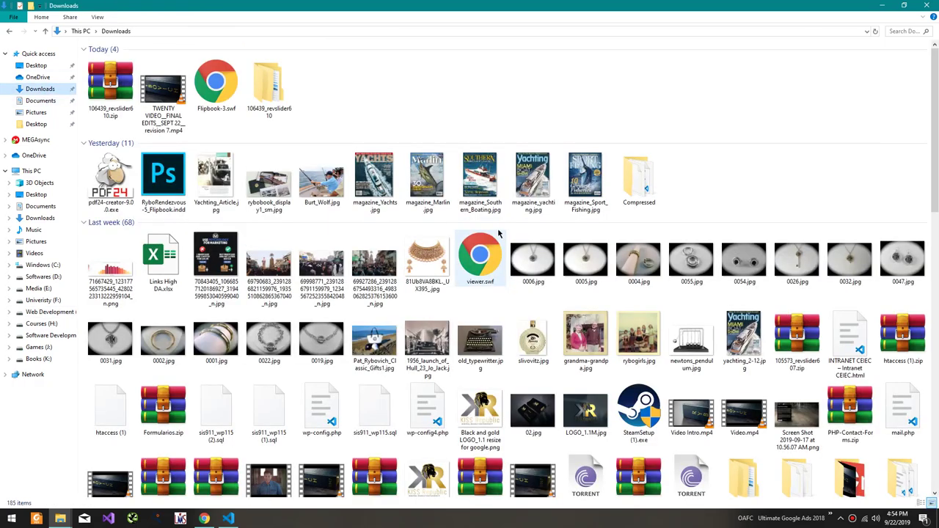
{"action": "key", "text": "ctrl+v"}
Rename the pasted revslider.zip as revslider-Clean.zip.
{"action": "key", "text": "F2"}
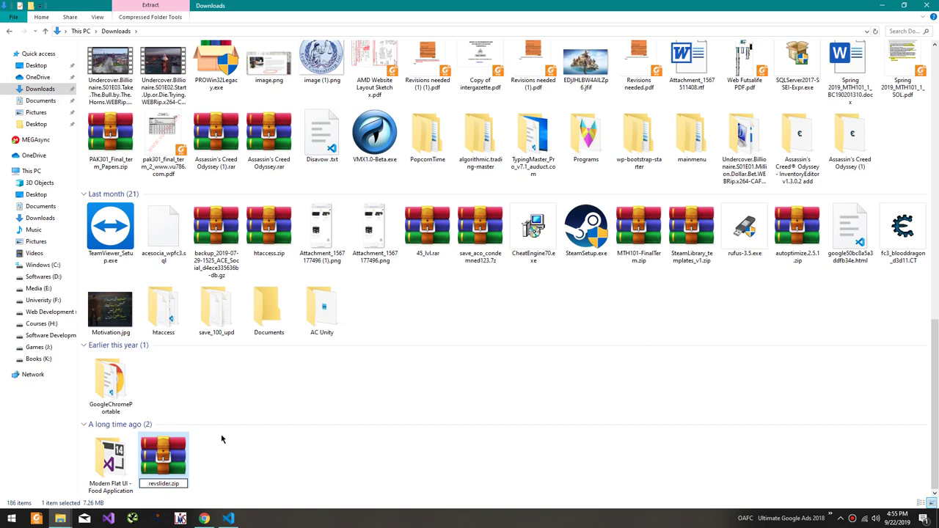
{"action": "key", "text": "Return"}
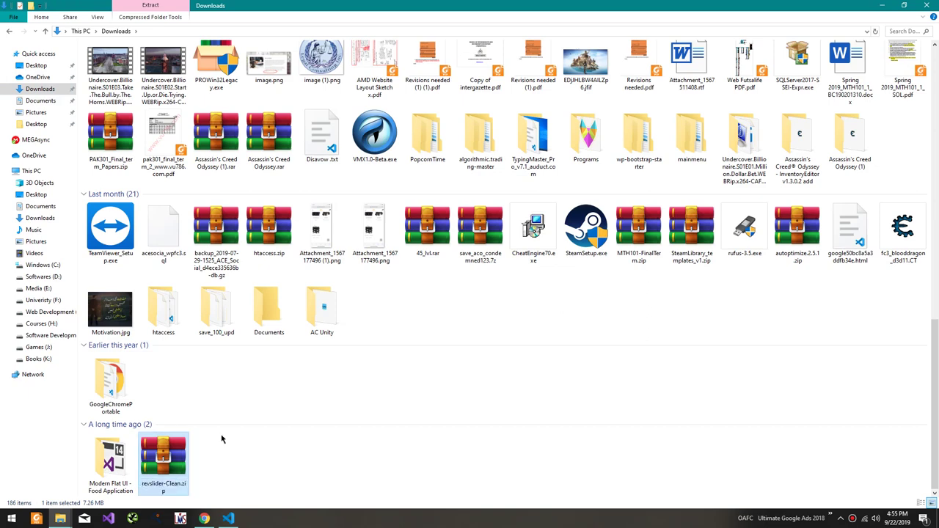
{"action": "left_click", "coordinate": [249, 479]}
Create a new folder named Experiment in Downloads.
{"action": "scroll", "coordinate": [213, 407], "scroll_direction": "down", "scroll_amount": 10}
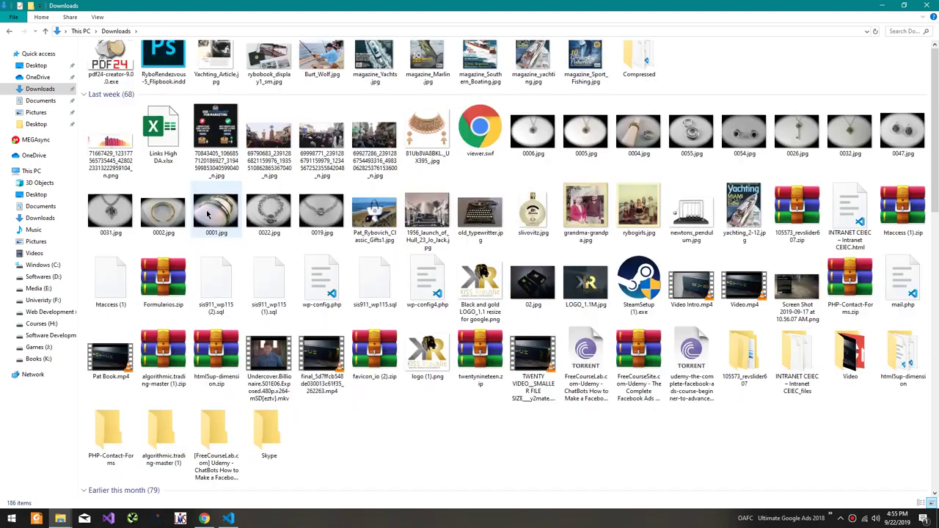
{"action": "right_click", "coordinate": [302, 456]}
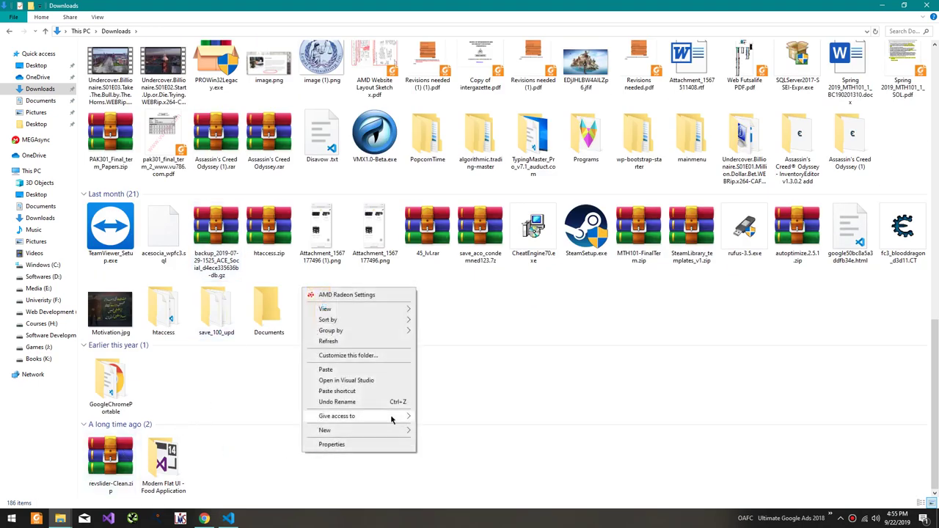
{"action": "mouse_move", "coordinate": [400, 418]}
{"action": "left_click", "coordinate": [483, 330]}
{"action": "type", "text": "Experiment"}
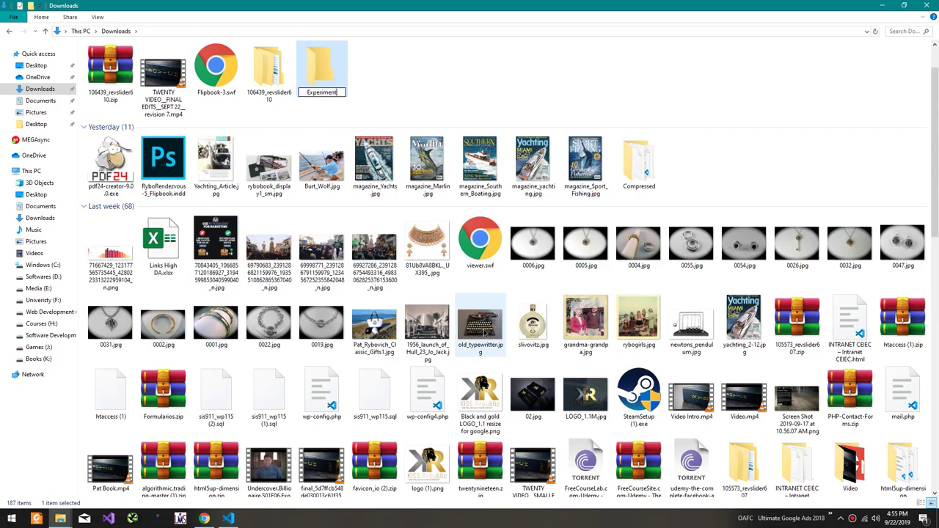
Move revslider-Clean.zip into the Experiment folder and open that folder.
{"action": "scroll", "coordinate": [393, 355], "scroll_direction": "down", "scroll_amount": 15}
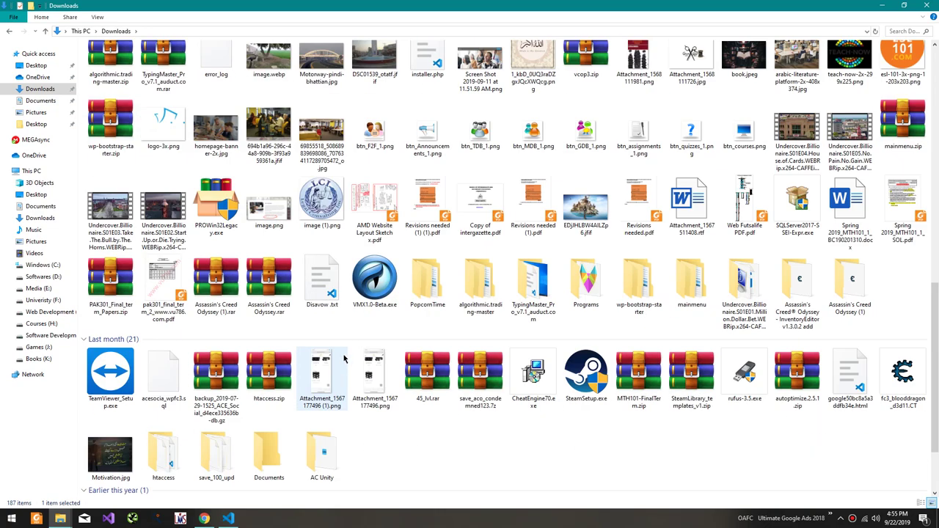
{"action": "left_click", "coordinate": [110, 461]}
{"action": "scroll", "coordinate": [364, 242], "scroll_direction": "up", "scroll_amount": 20}
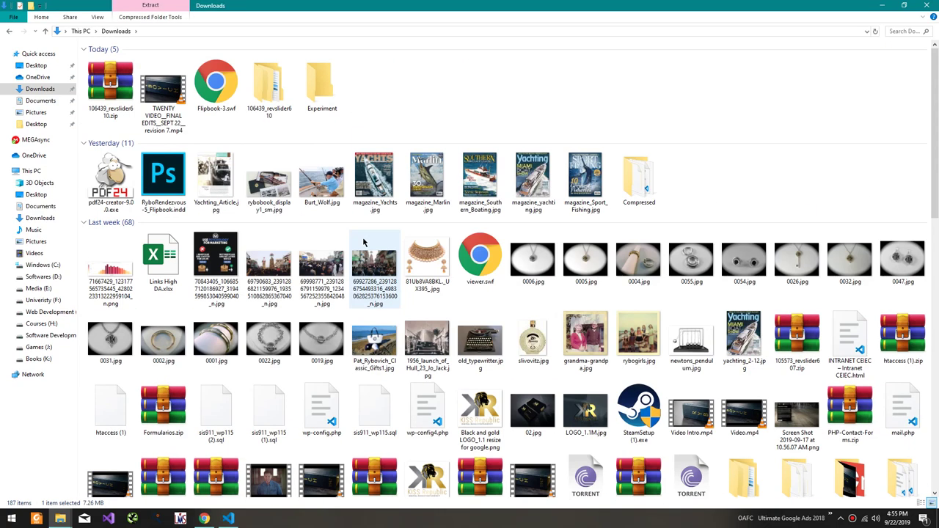
{"action": "double_click", "coordinate": [327, 88]}
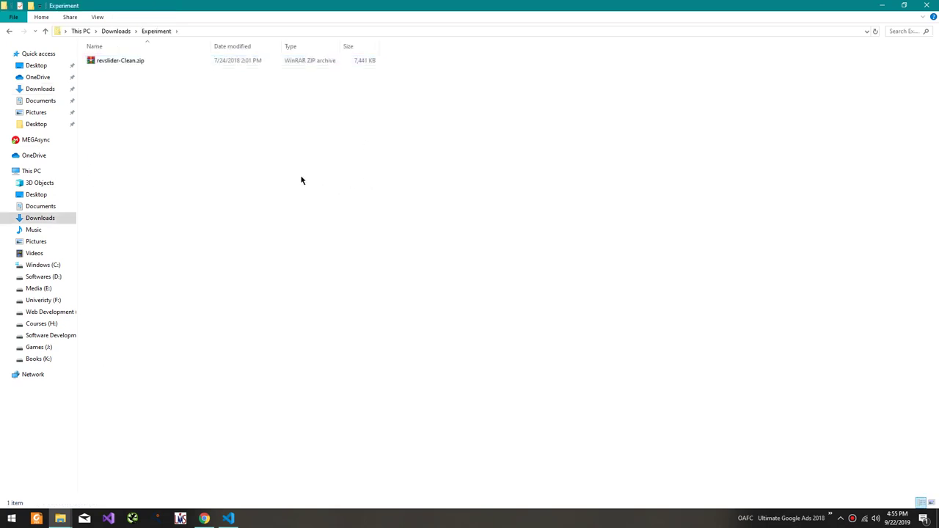
Rename 106439_revslider610.zip in Downloads as Revslider- Infected.zip, move it into the Experiment folder and open that folder.
{"action": "key", "text": "alt+Left"}
{"action": "key", "text": "F2"}
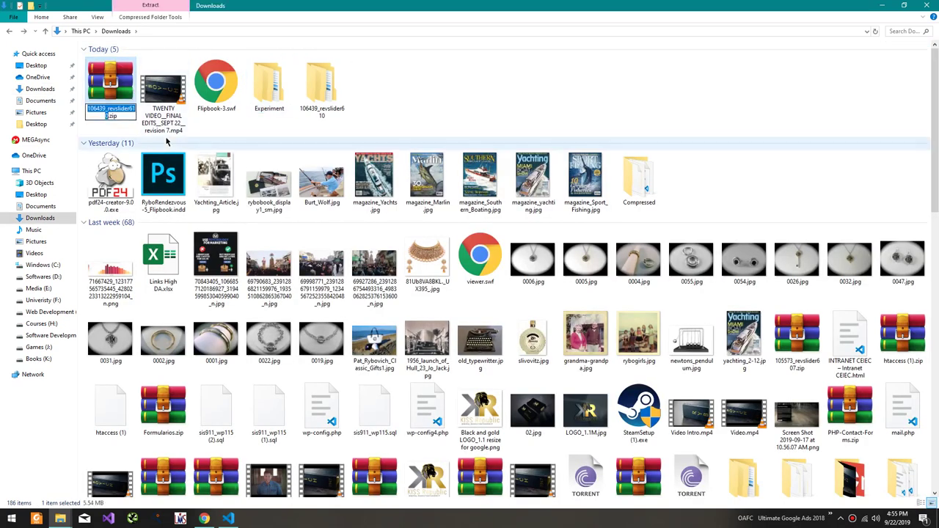
{"action": "key", "text": "BackSpace"}
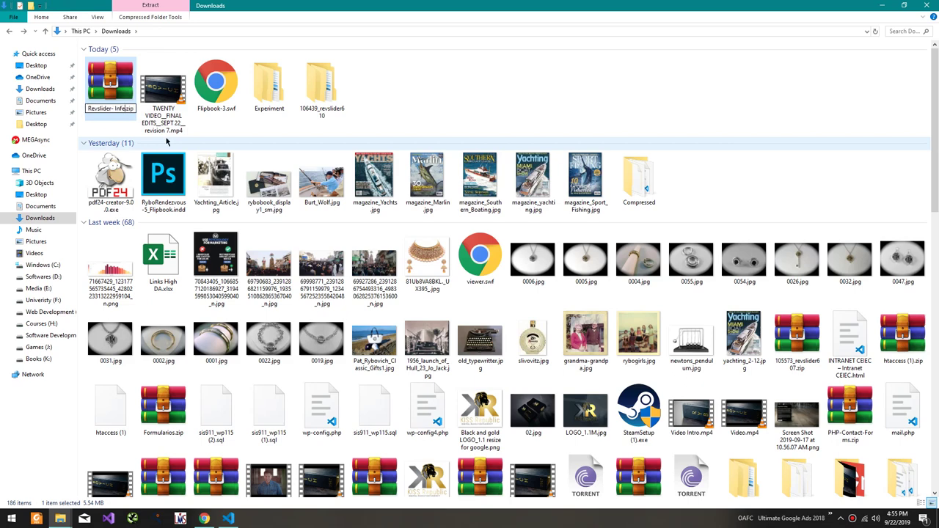
{"action": "key", "text": "Return"}
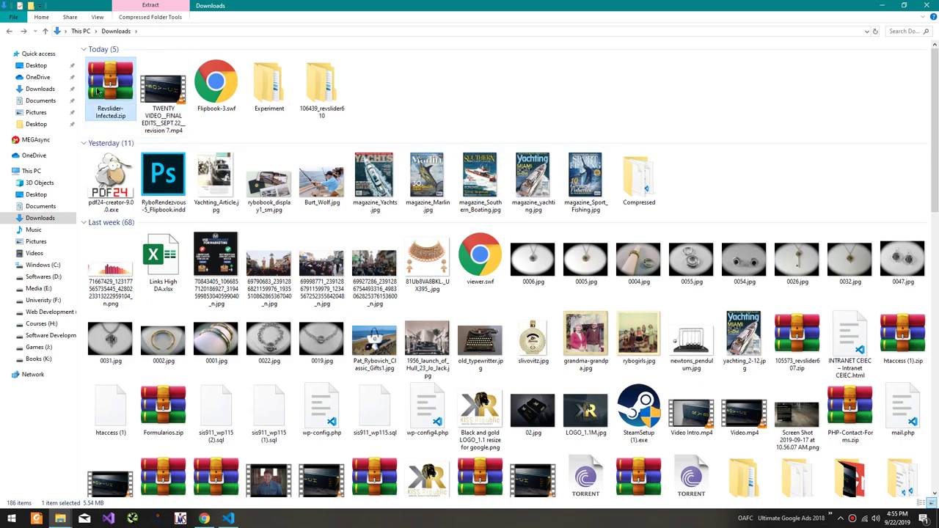
{"action": "left_click_drag", "start_coordinate": [97, 91], "coordinate": [317, 89]}
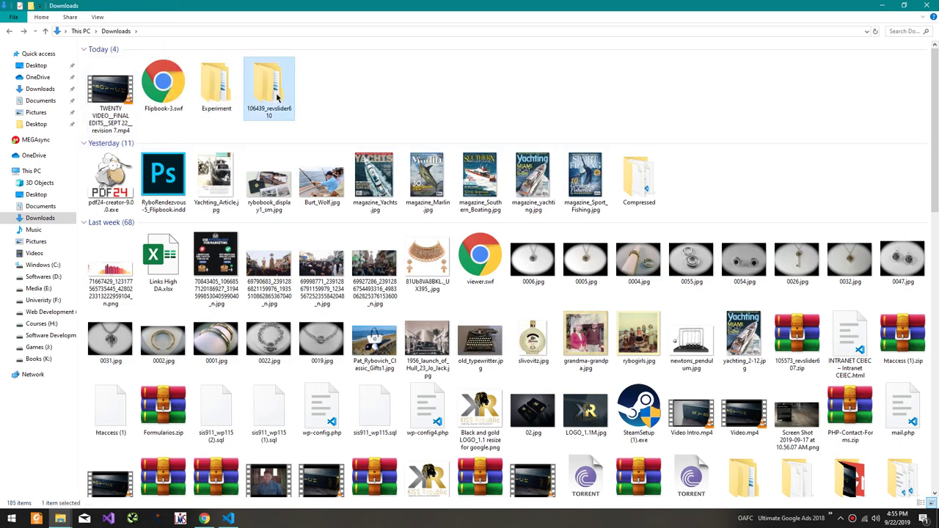
{"action": "double_click", "coordinate": [220, 103]}
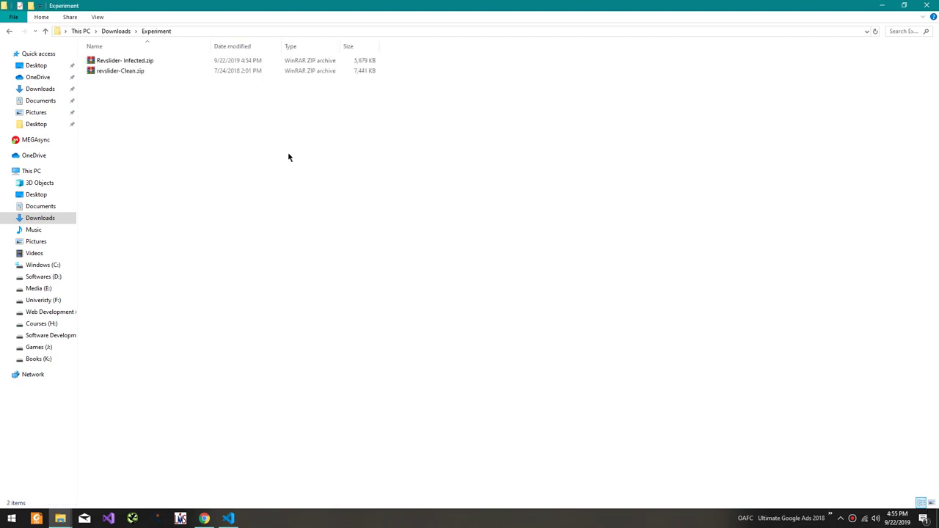
Submit revslider-Clean.zip from the Experiment folder to VirusTotal in the browser for scanning.
{"action": "left_click", "coordinate": [132, 64]}
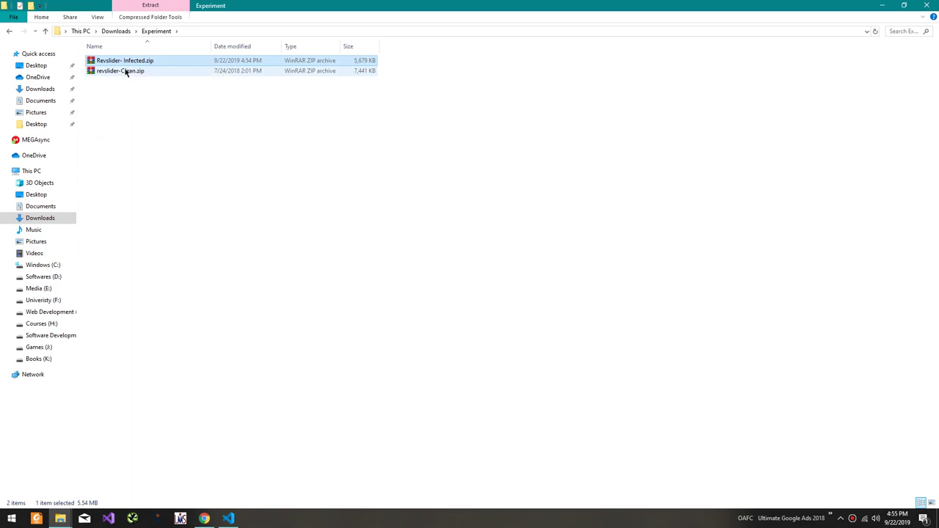
{"action": "left_click_drag", "start_coordinate": [130, 72], "coordinate": [635, 15]}
{"action": "key", "text": "alt+Tab"}
{"action": "key", "text": "alt+Tab"}
{"action": "key", "text": "alt+Tab"}
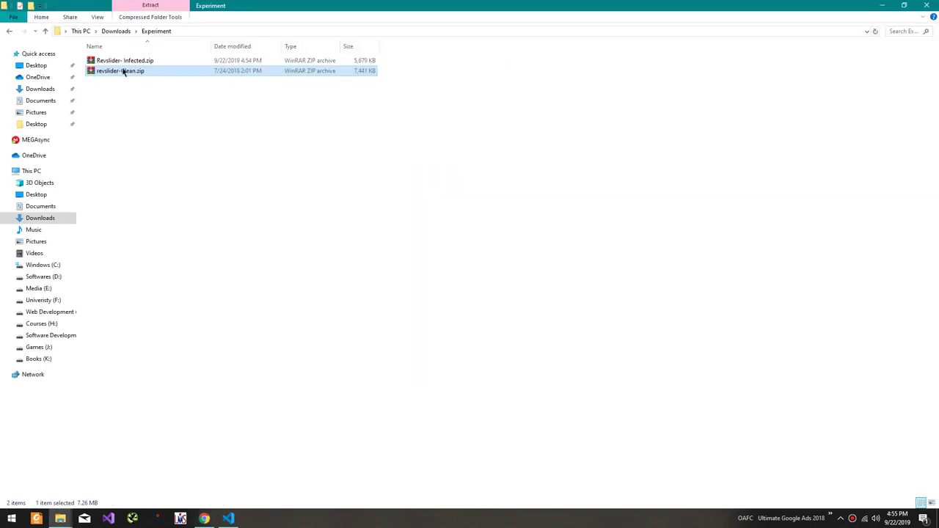
{"action": "left_click_drag", "start_coordinate": [124, 71], "coordinate": [526, 264]}
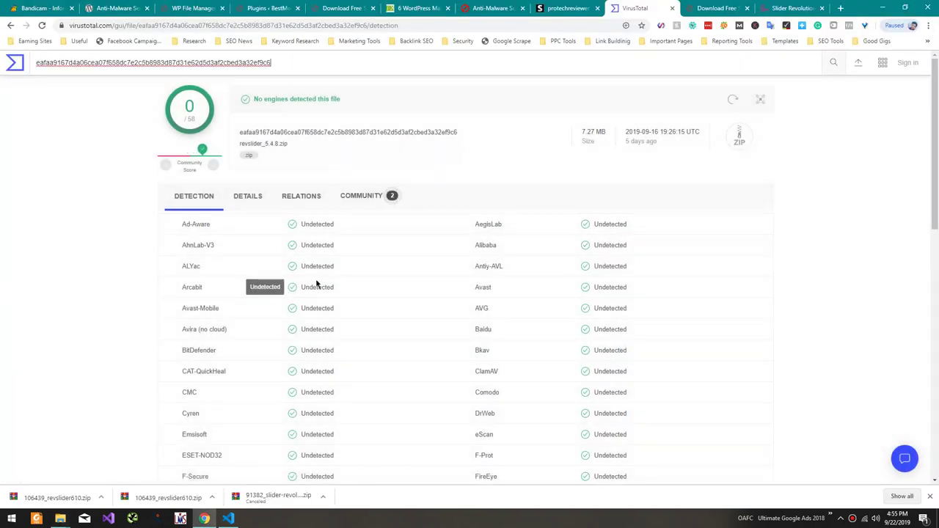
Review the engine list for the clean archive and submit Revslider- Infected.zip from the Experiment folder to VirusTotal for scanning.
{"action": "scroll", "coordinate": [427, 308], "scroll_direction": "down", "scroll_amount": 10}
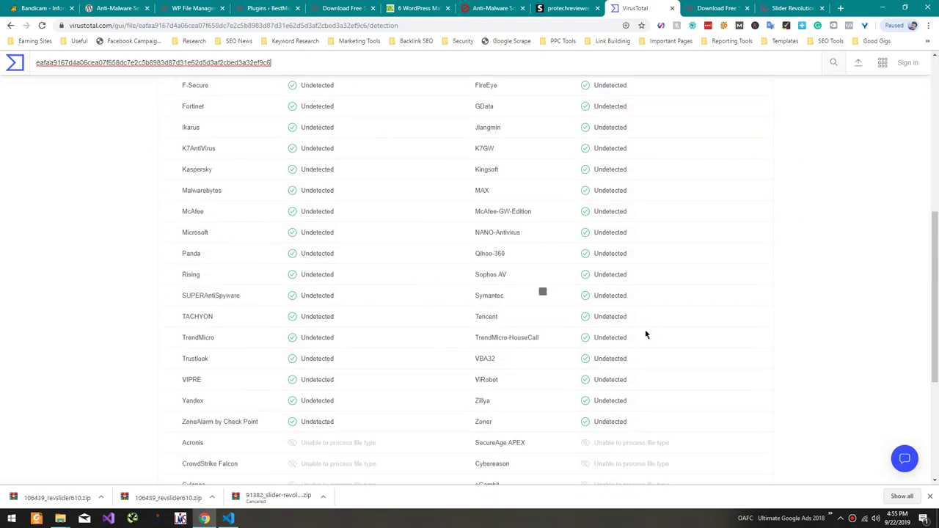
{"action": "scroll", "coordinate": [606, 377], "scroll_direction": "up", "scroll_amount": 7}
{"action": "scroll", "coordinate": [266, 225], "scroll_direction": "up", "scroll_amount": 4}
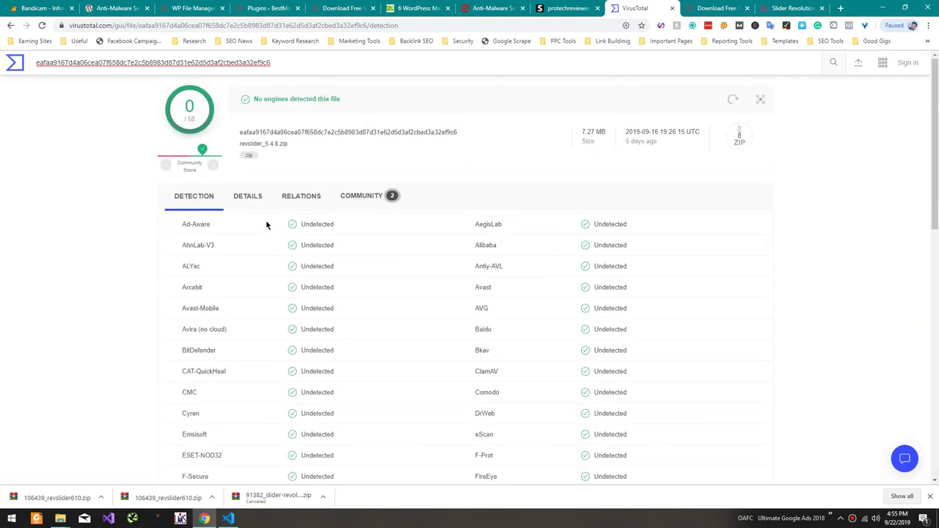
{"action": "left_click", "coordinate": [12, 65]}
{"action": "key", "text": "alt+Tab"}
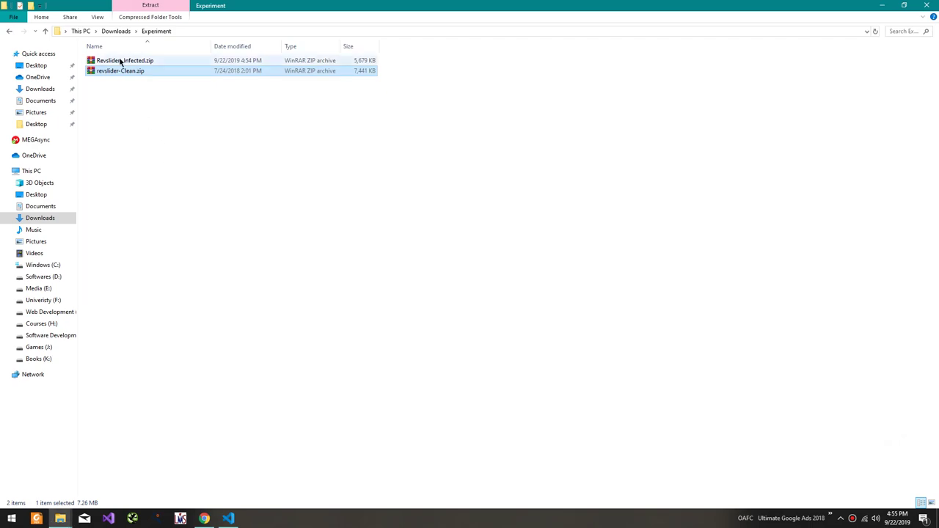
{"action": "left_click_drag", "start_coordinate": [120, 62], "coordinate": [311, 256]}
{"action": "left_click", "coordinate": [341, 245]}
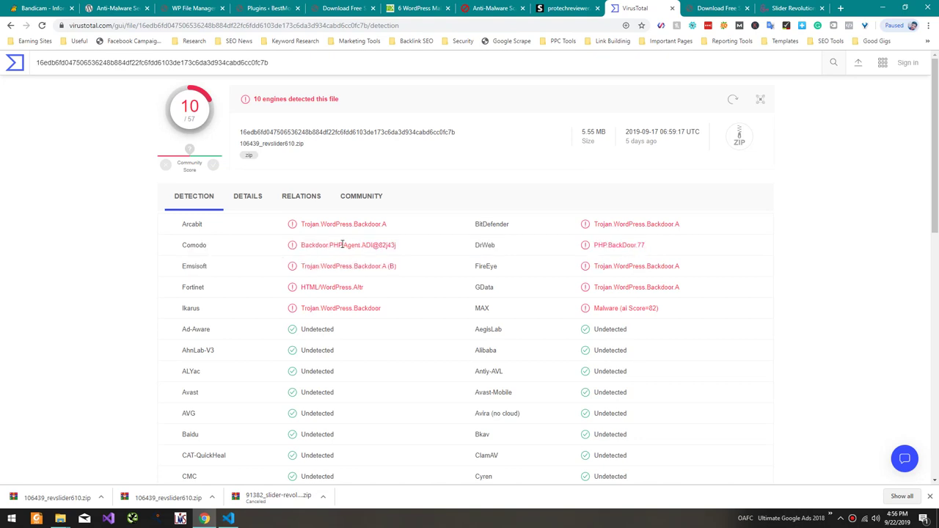
Extract Revslider- Infected.zip inside the Experiment folder and open the extracted revslider610 folder.
{"action": "left_click", "coordinate": [14, 66]}
{"action": "key", "text": "alt+Tab"}
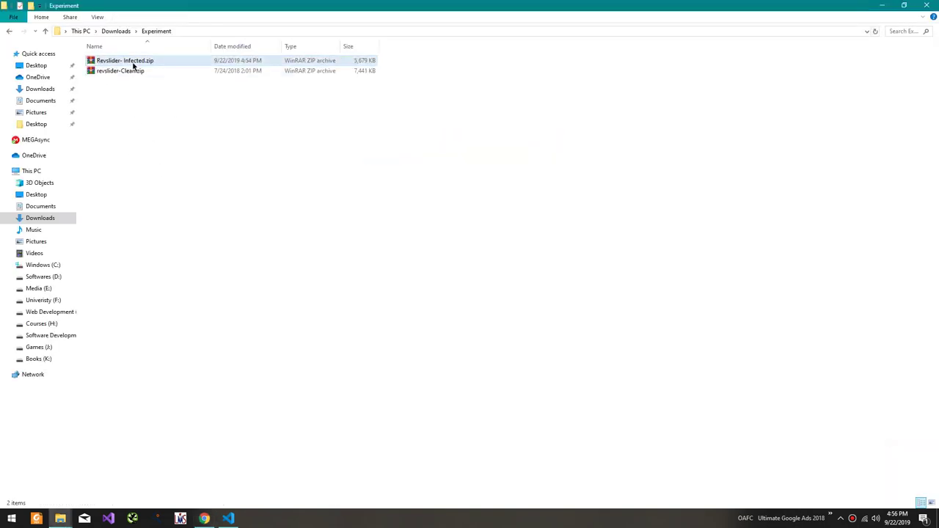
{"action": "right_click", "coordinate": [130, 62]}
{"action": "left_click", "coordinate": [174, 110]}
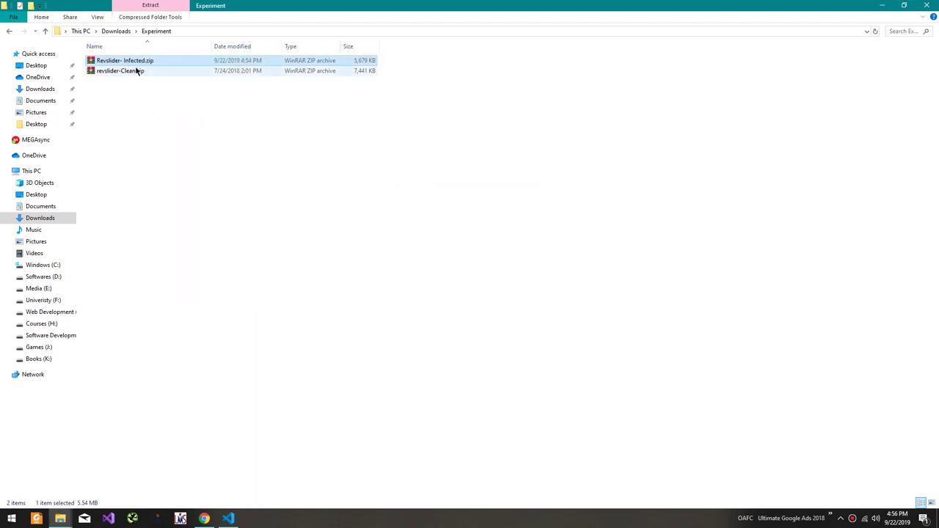
{"action": "double_click", "coordinate": [115, 60]}
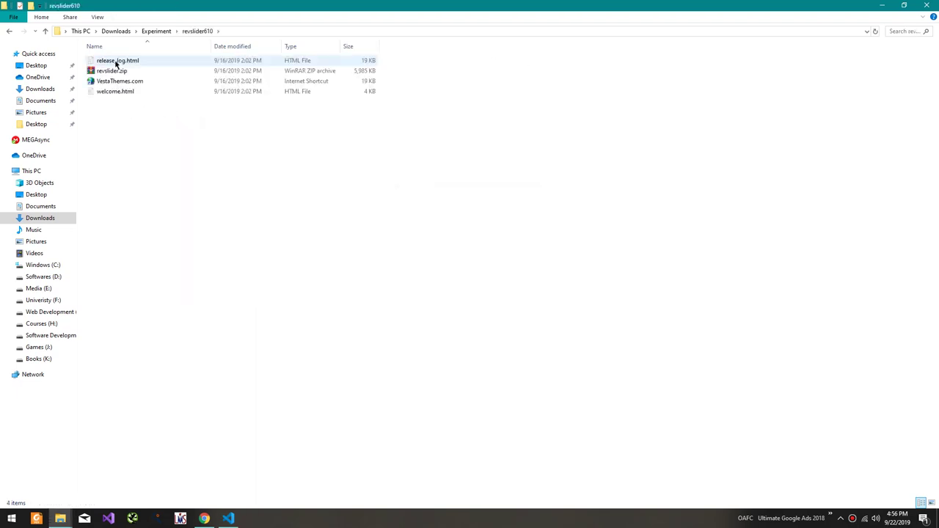
Extract revslider.zip inside the revslider610 folder and open the admin folder of the extracted revslider plugin.
{"action": "left_click", "coordinate": [110, 71]}
{"action": "right_click", "coordinate": [110, 71]}
{"action": "left_click", "coordinate": [120, 120]}
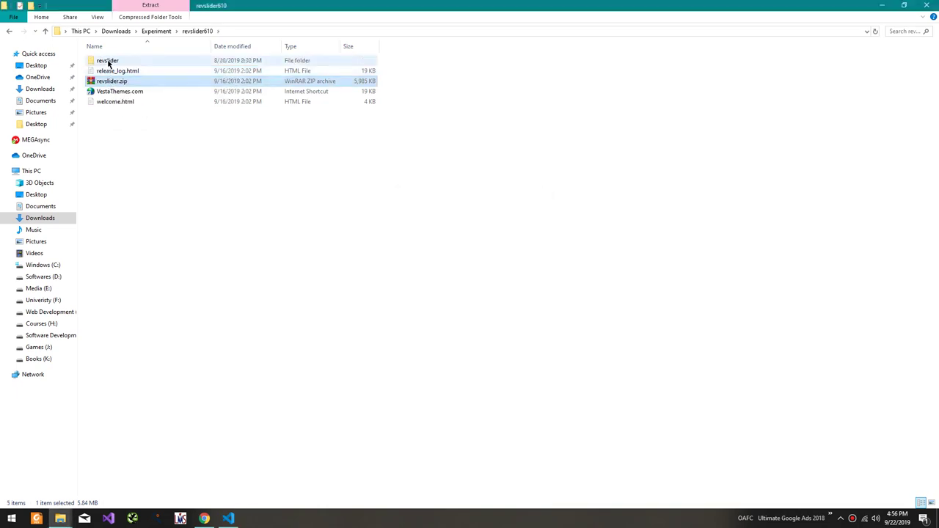
{"action": "double_click", "coordinate": [107, 61]}
{"action": "double_click", "coordinate": [107, 62]}
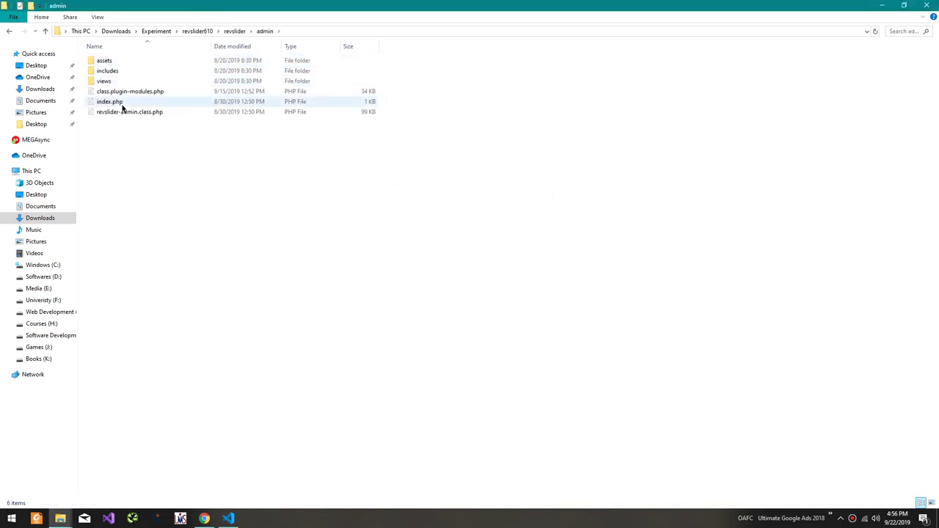
Submit class.plugin-modules.php from the plugin's admin folder to VirusTotal and highlight the detection name reported by GData.
{"action": "key", "text": "alt+Tab"}
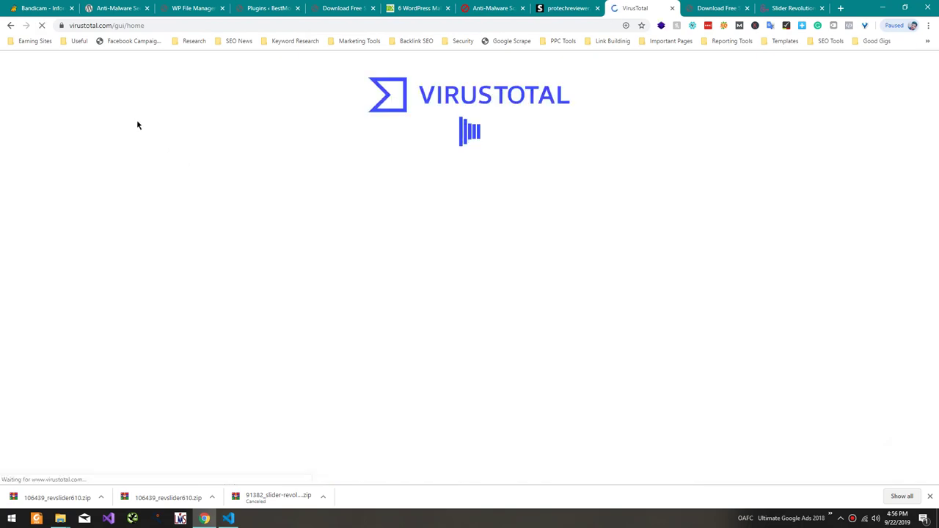
{"action": "key", "text": "alt+Tab"}
{"action": "left_click_drag", "start_coordinate": [110, 93], "coordinate": [431, 226]}
{"action": "key", "text": "alt+Tab"}
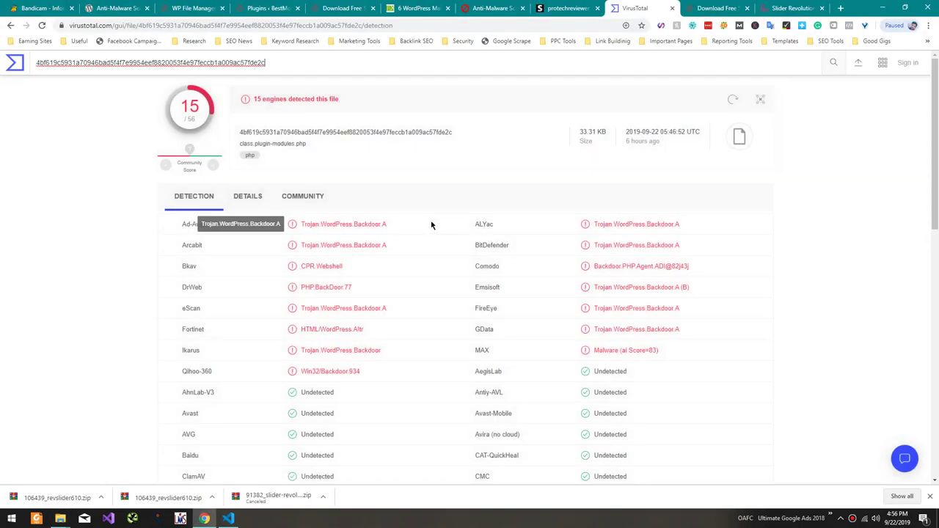
{"action": "left_click_drag", "start_coordinate": [696, 238], "coordinate": [625, 228]}
{"action": "left_click_drag", "start_coordinate": [591, 330], "coordinate": [654, 337]}
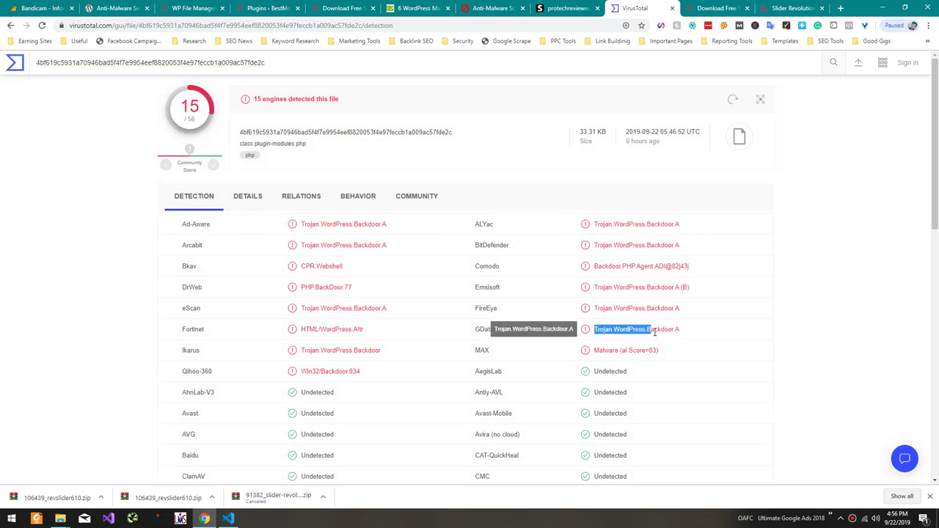
{"action": "key", "text": "alt+Tab"}
{"action": "key", "text": "alt+Tab"}
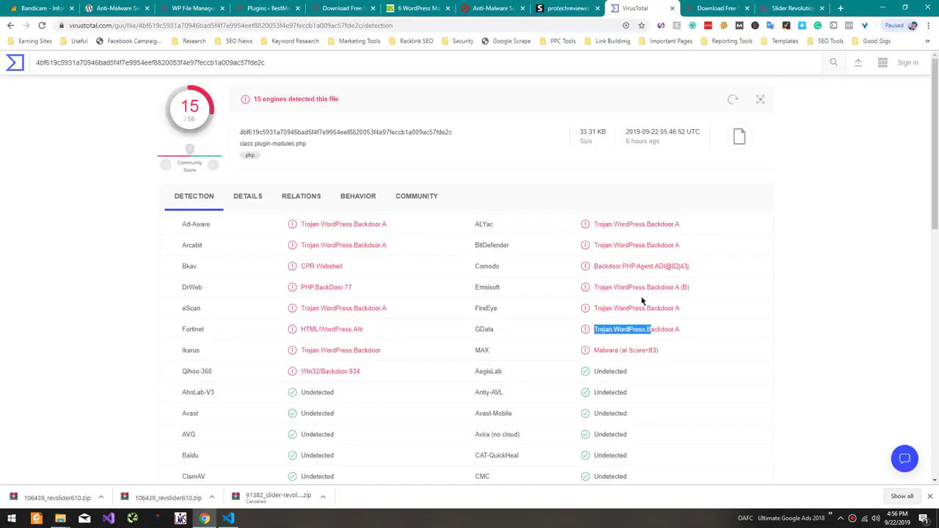
Submit revslider-admin.class.php from the plugin's admin folder to VirusTotal for scanning.
{"action": "key", "text": "F5"}
{"action": "key", "text": "alt+Tab"}
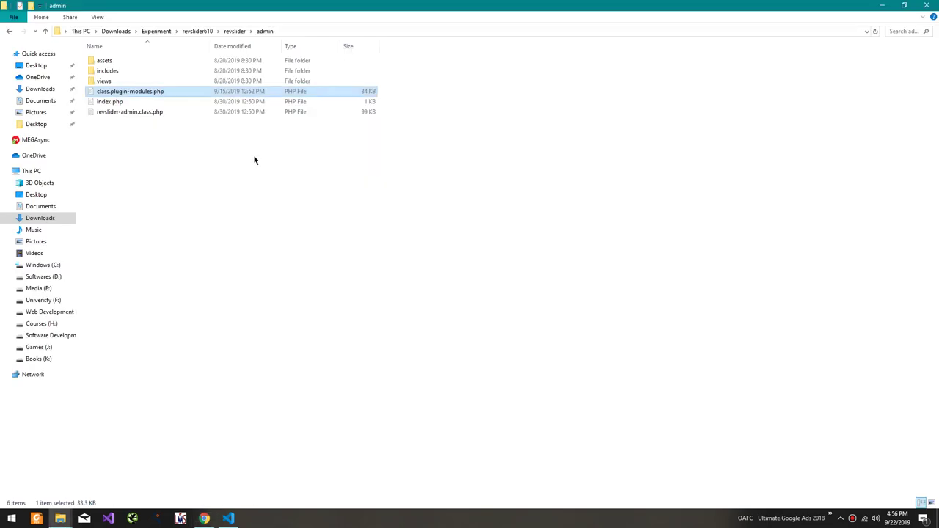
{"action": "left_click_drag", "start_coordinate": [117, 111], "coordinate": [379, 234]}
{"action": "key", "text": "alt+Tab"}
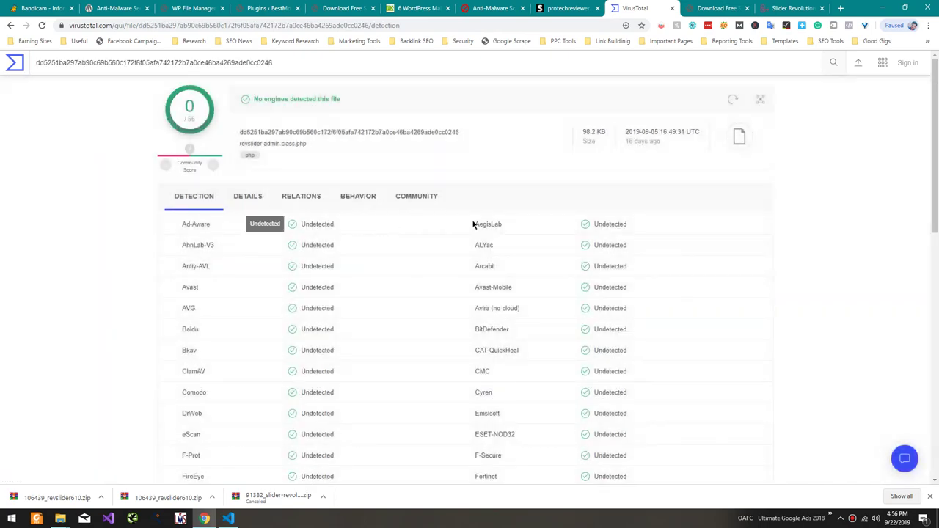
Submit index.php from the plugin's admin folder to VirusTotal for scanning.
{"action": "key", "text": "alt+Tab"}
{"action": "key", "text": "Up"}
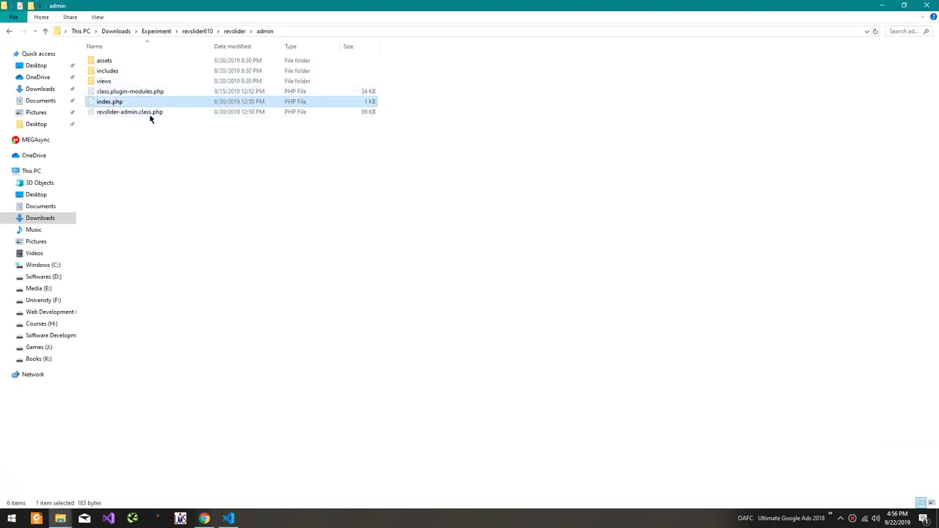
{"action": "key", "text": "alt+Tab"}
{"action": "left_click_drag", "start_coordinate": [118, 101], "coordinate": [362, 205]}
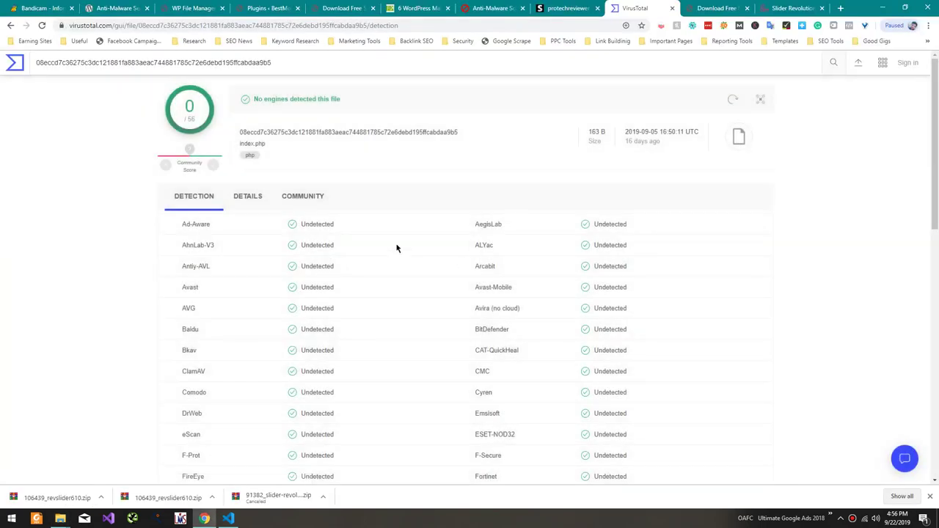
{"action": "key", "text": "alt+Tab"}
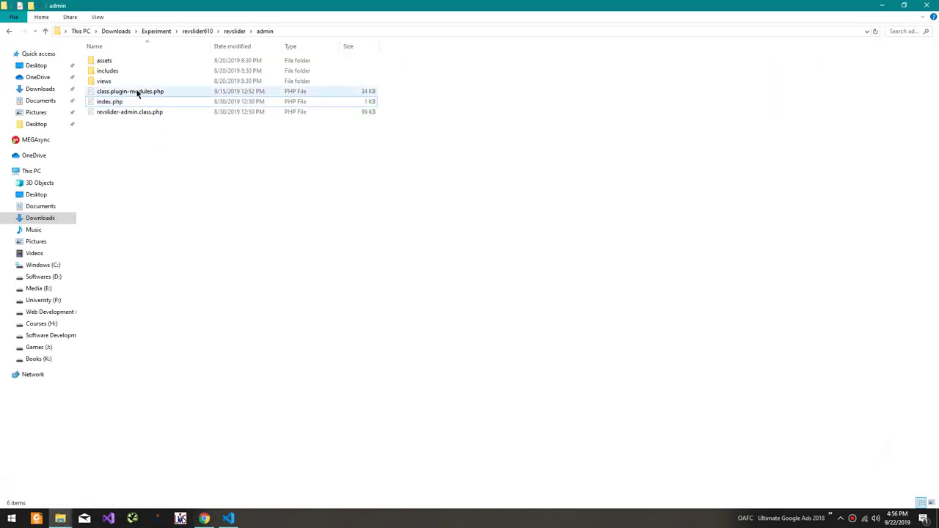
{"action": "key", "text": "alt+Tab"}
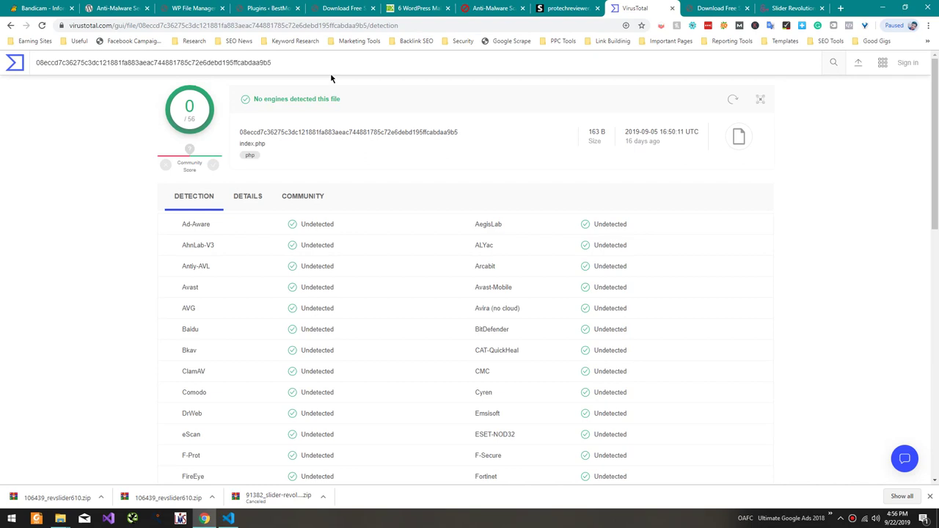
Open WP File Manager from the WordPress admin in a new tab and browse to wp-content/plugins/revslider/admin.
{"action": "left_click", "coordinate": [471, 8]}
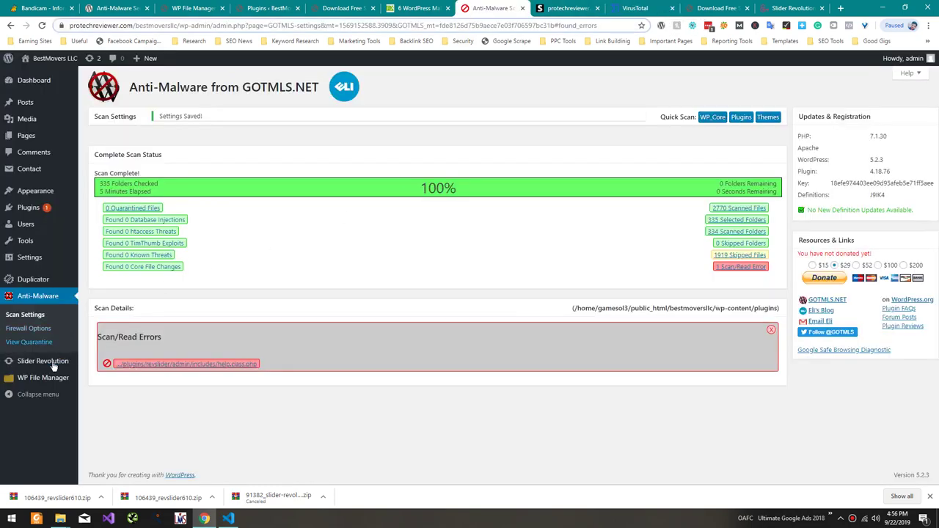
{"action": "middle_click", "coordinate": [54, 387]}
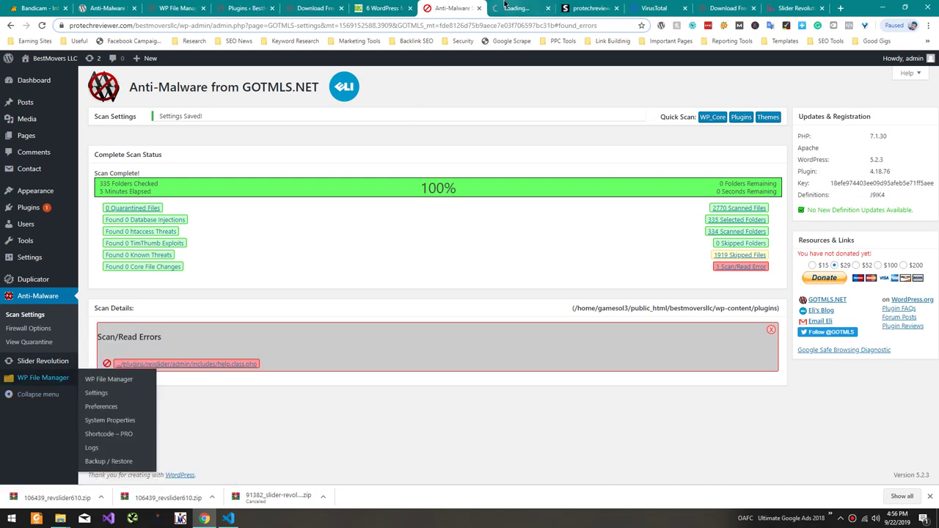
{"action": "left_click", "coordinate": [502, 9]}
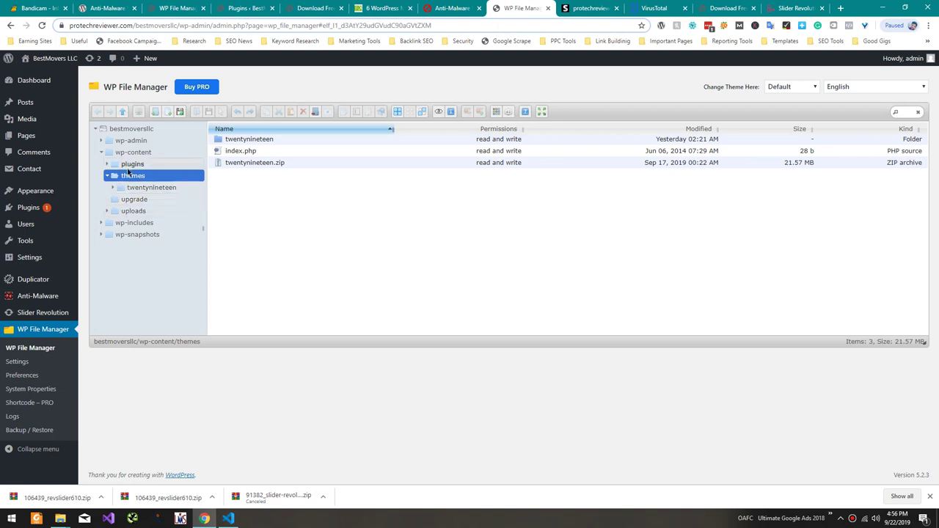
{"action": "left_click", "coordinate": [130, 168]}
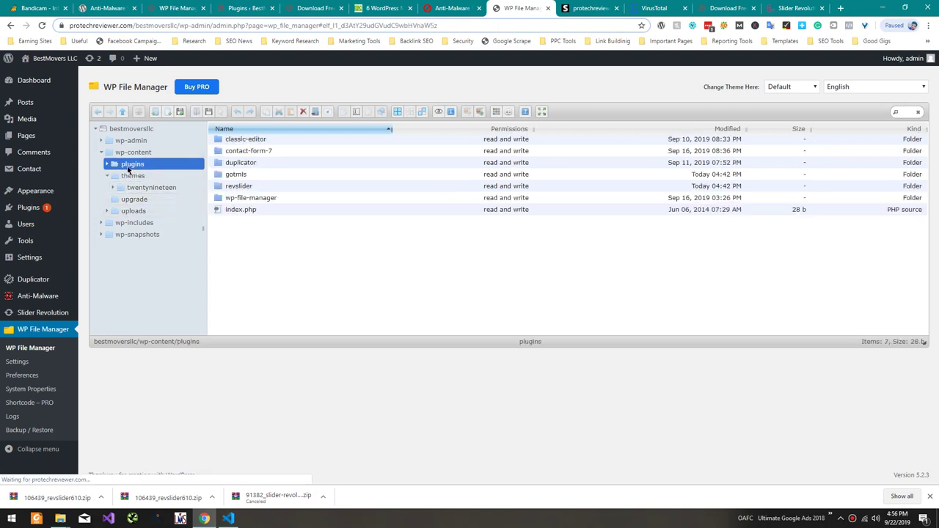
{"action": "left_click", "coordinate": [283, 188]}
{"action": "double_click", "coordinate": [283, 188]}
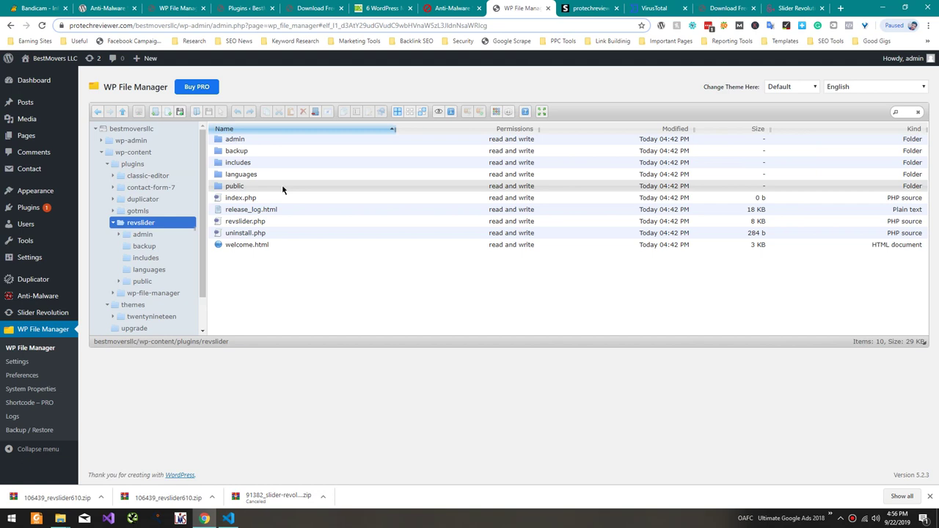
{"action": "double_click", "coordinate": [276, 143]}
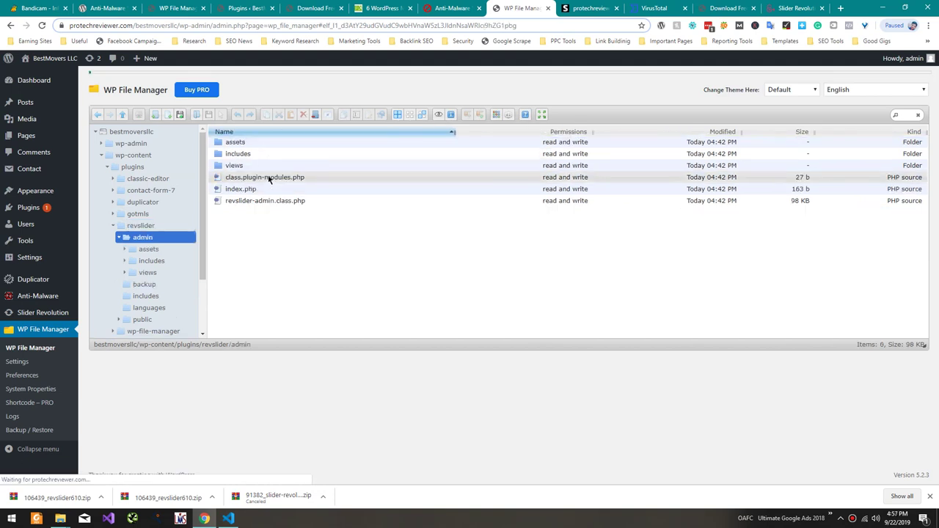
Inspect the contents of class.plugin-modules.php on the site in the code editor and close it without saving.
{"action": "left_click", "coordinate": [274, 238]}
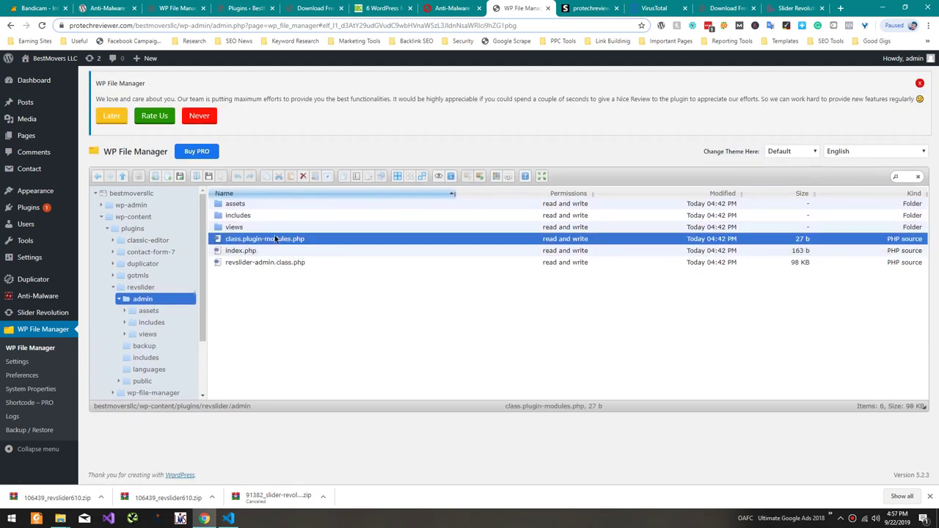
{"action": "right_click", "coordinate": [274, 236]}
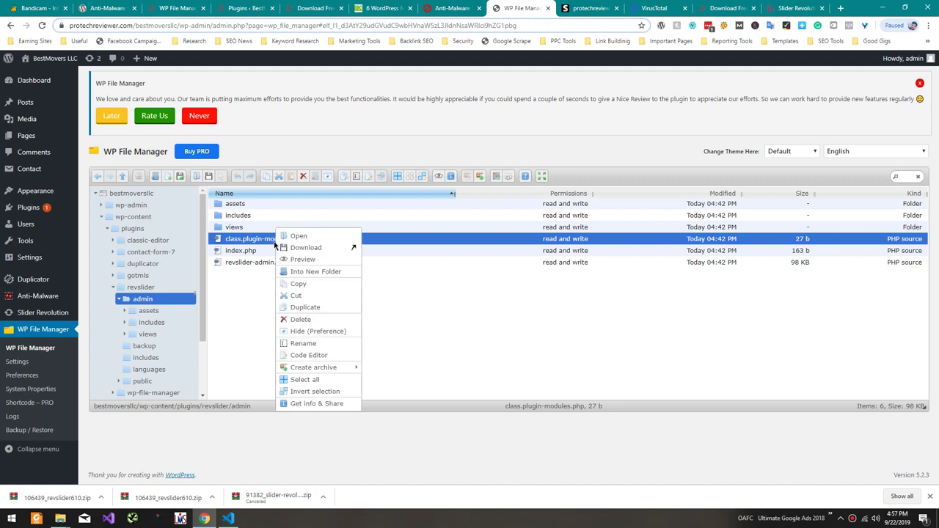
{"action": "left_click", "coordinate": [327, 359]}
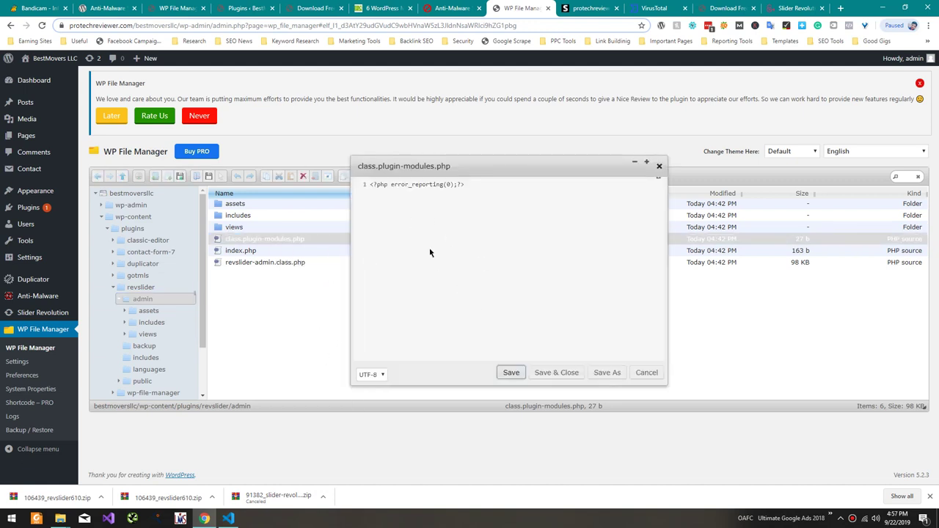
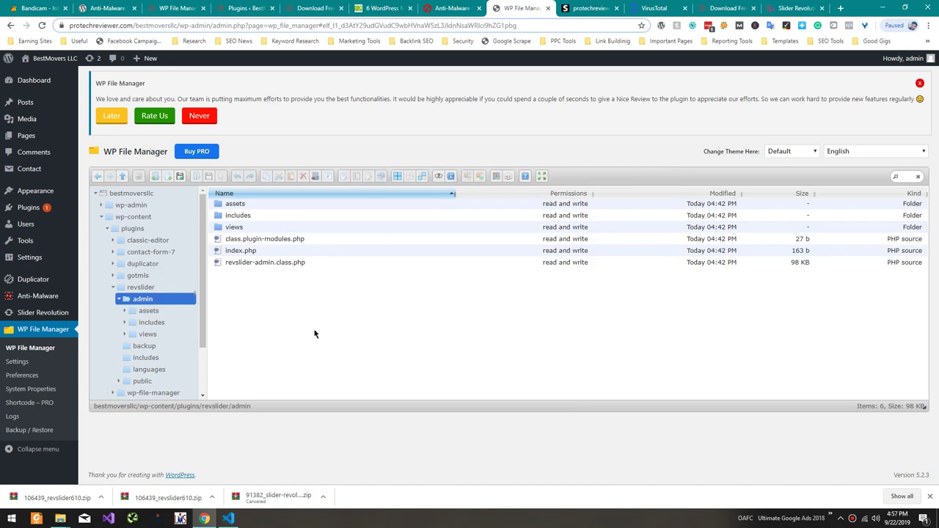
{"action": "right_click", "coordinate": [242, 240]}
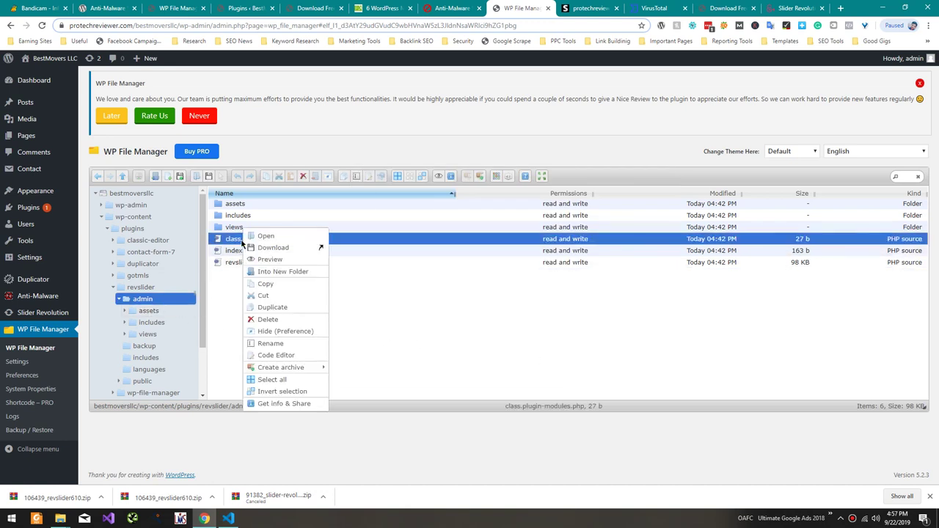
{"action": "left_click", "coordinate": [275, 355]}
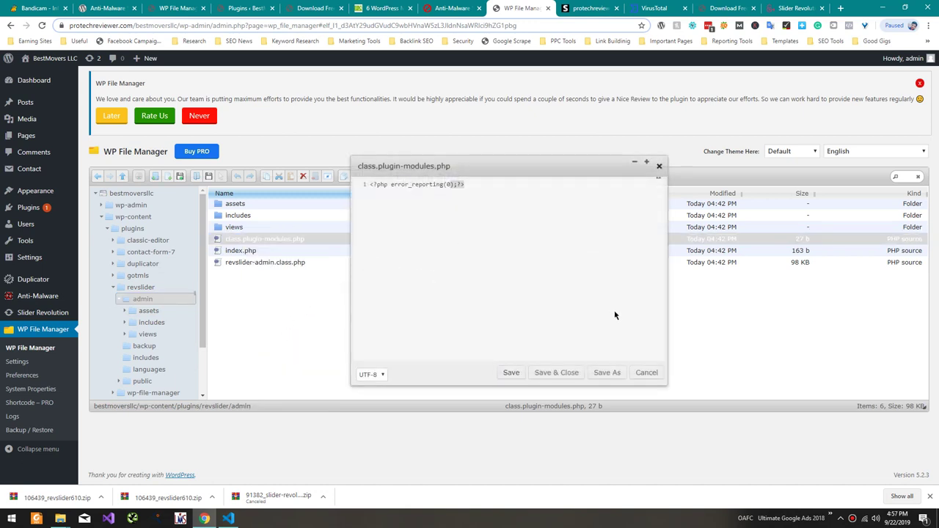
{"action": "left_click", "coordinate": [648, 377]}
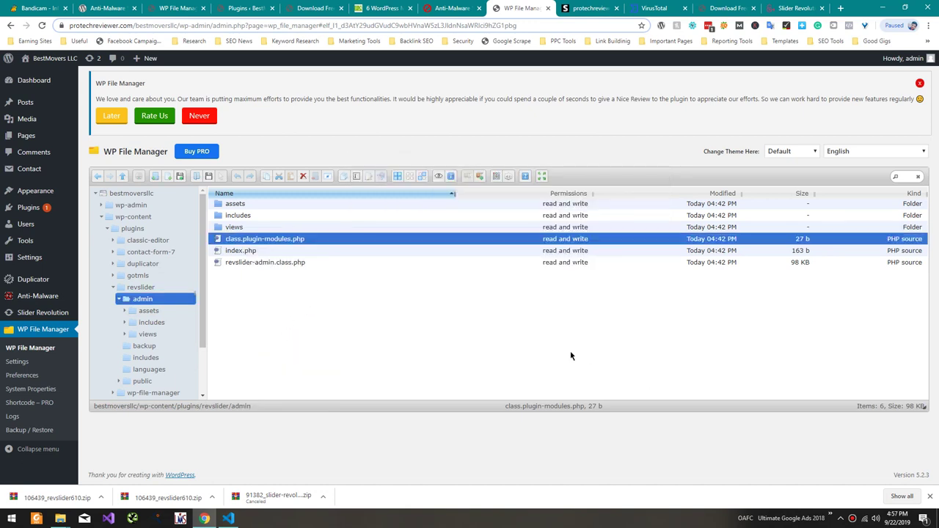
Upload the local class.plugin-modules.php into the site's revslider/admin folder, choosing Backup for the existing file of the same name.
{"action": "right_click", "coordinate": [241, 253]}
{"action": "left_click", "coordinate": [224, 262]}
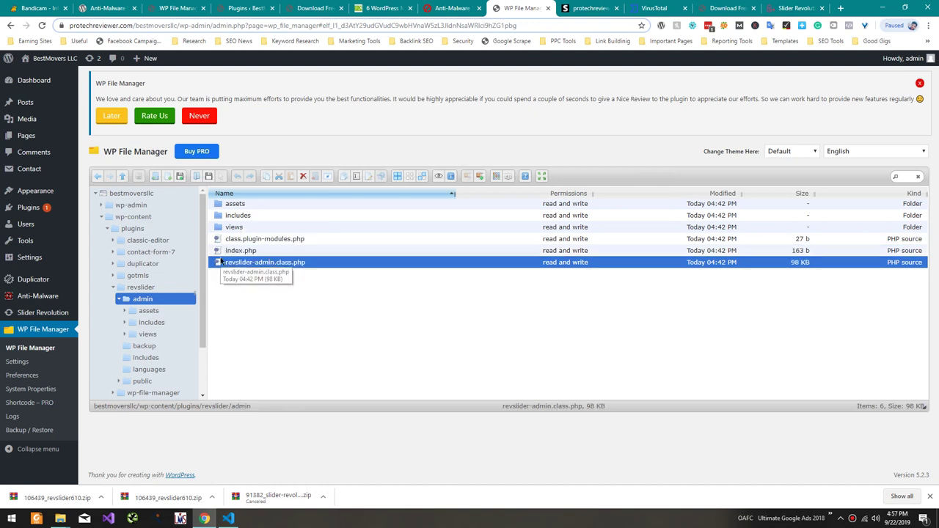
{"action": "right_click", "coordinate": [224, 262]}
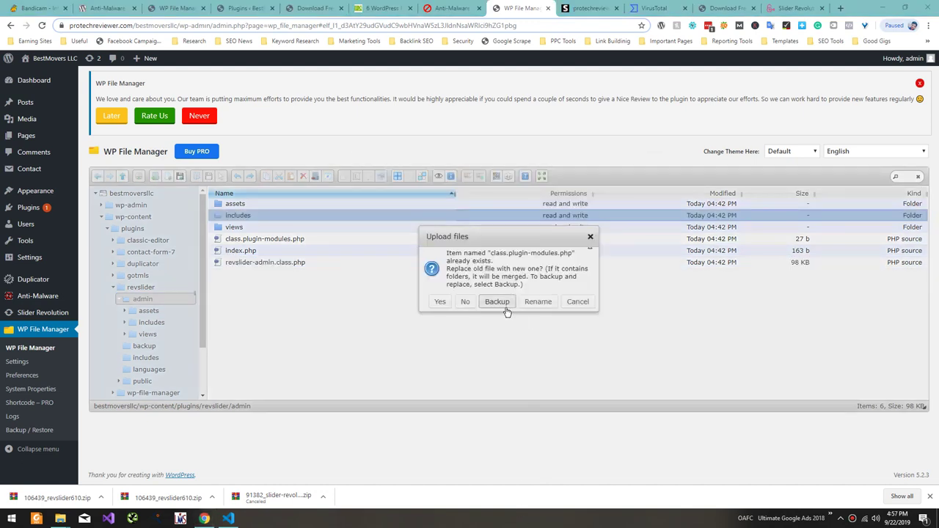
{"action": "left_click", "coordinate": [504, 309]}
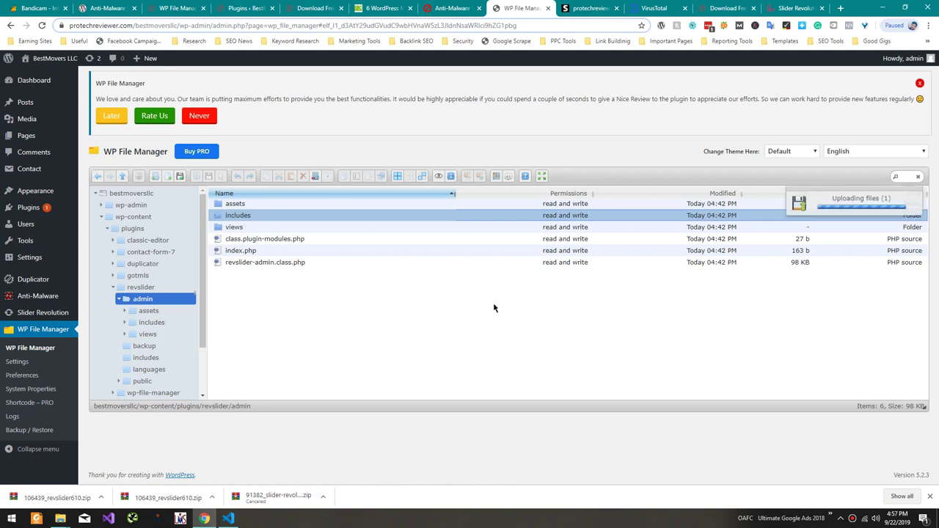
Delete the backup copy class.plugin-modules~.php from the site's revslider/admin folder, keeping class.plugin-modules.php.
{"action": "left_click", "coordinate": [491, 279]}
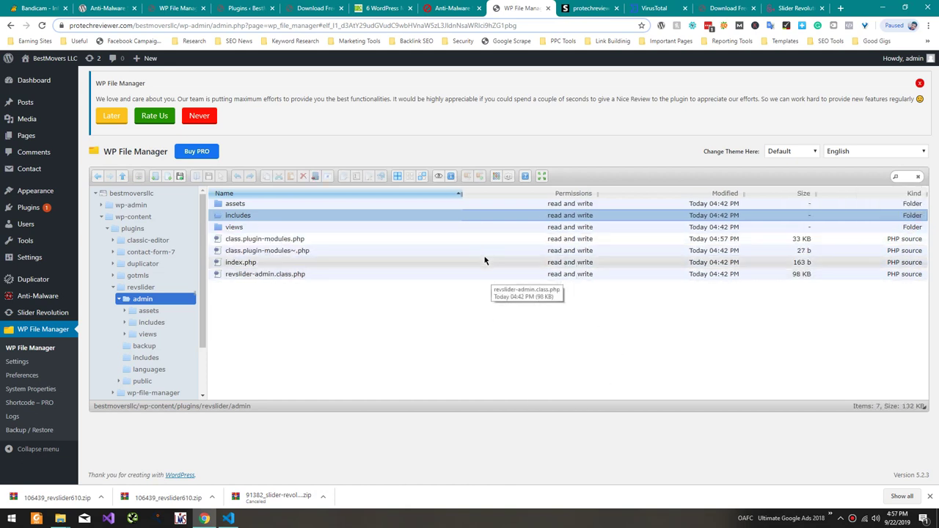
{"action": "double_click", "coordinate": [488, 252]}
{"action": "key", "text": "Return"}
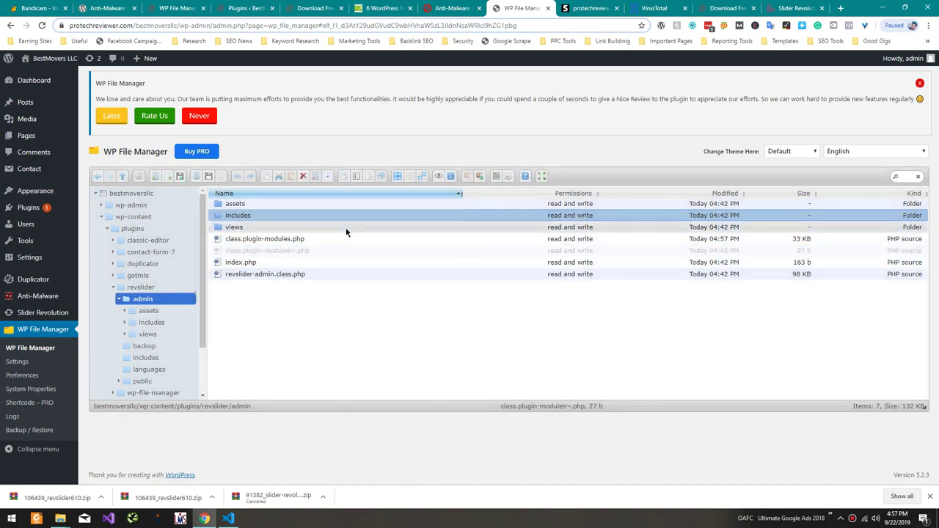
{"action": "left_click", "coordinate": [346, 238]}
Reload the Anti-Malware scan settings page and run a complete scan of the plugins folder.
{"action": "left_click", "coordinate": [447, 8]}
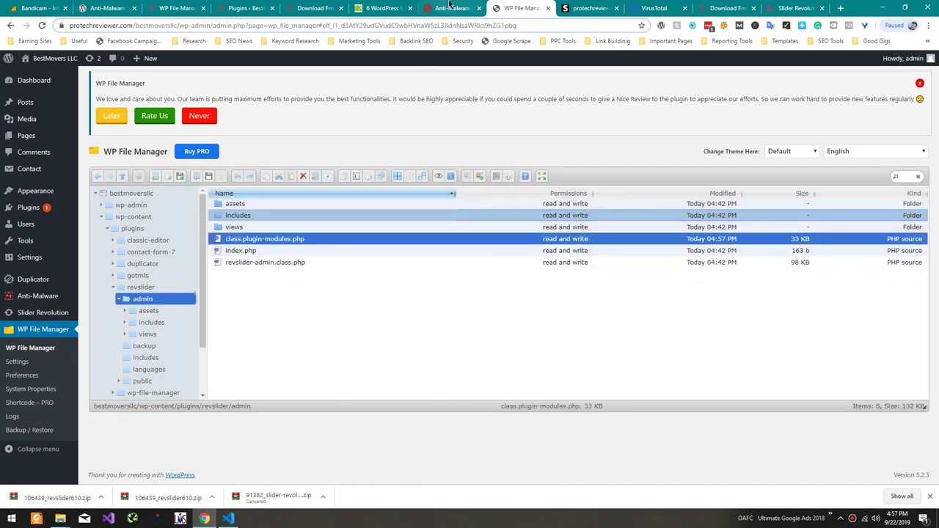
{"action": "key", "text": "F5"}
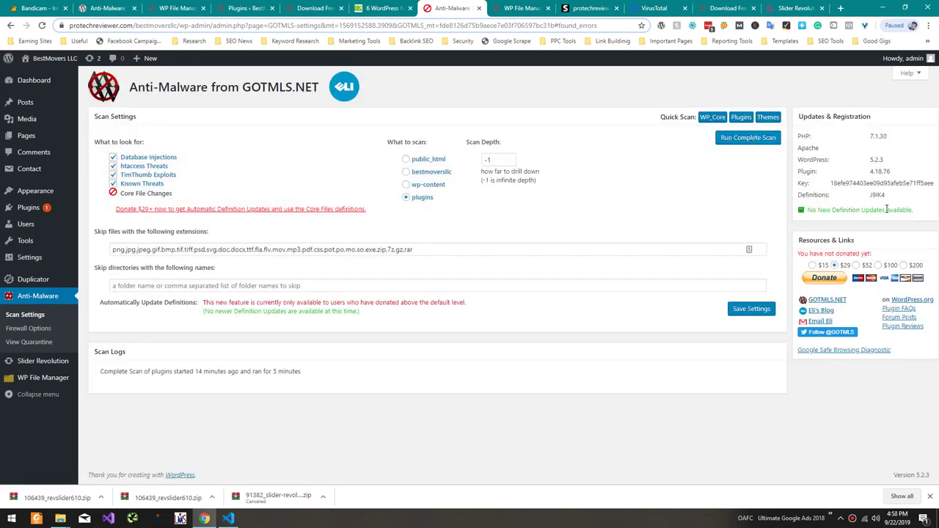
{"action": "double_click", "coordinate": [874, 210]}
{"action": "left_click", "coordinate": [748, 140]}
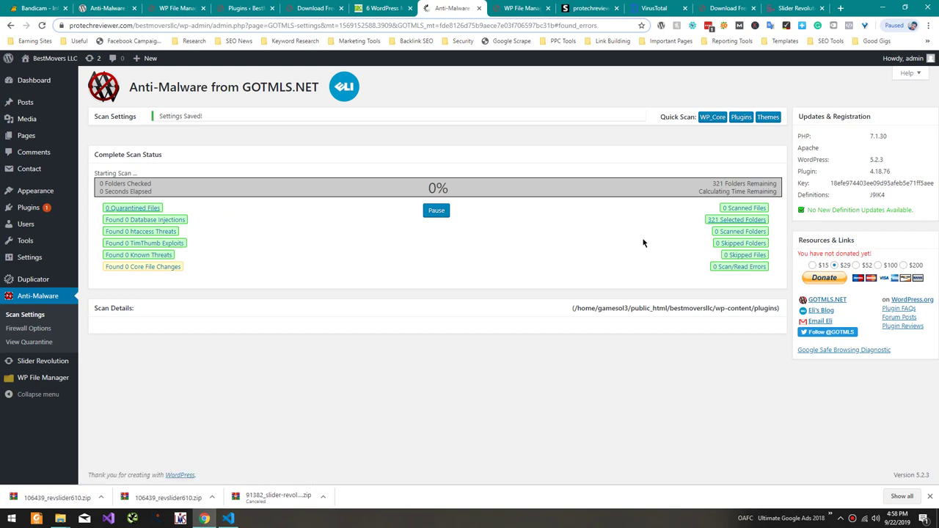
Read the FixRunner article on WordPress malware removal plugins, dismissing its subscribe popup.
{"action": "left_click", "coordinate": [396, 8]}
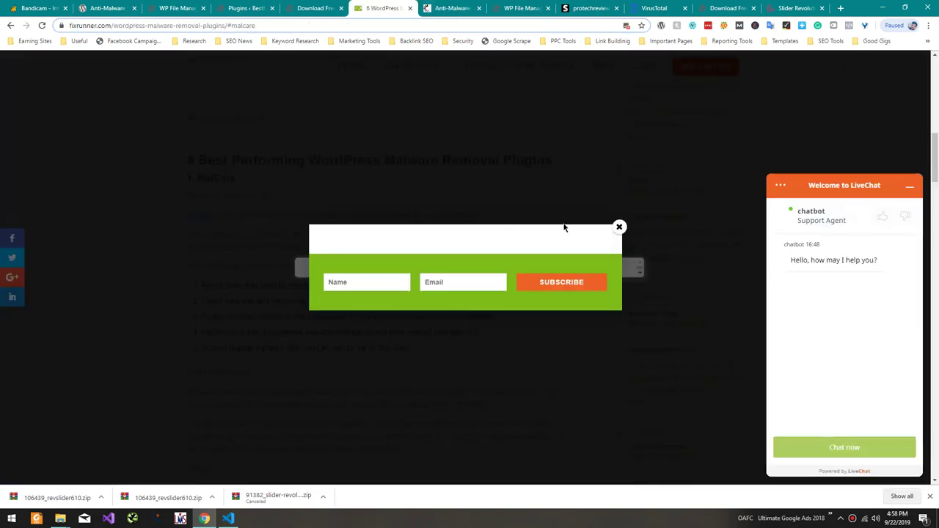
{"action": "left_click", "coordinate": [620, 228]}
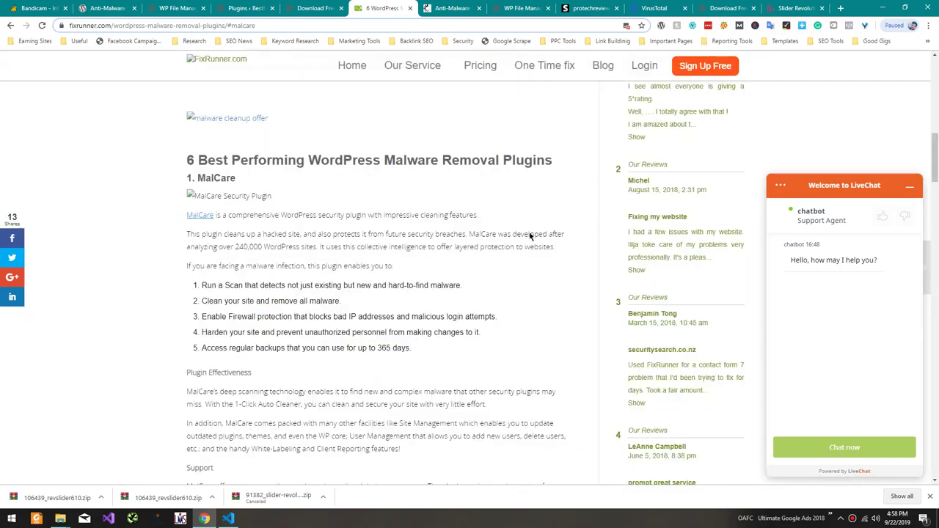
{"action": "scroll", "coordinate": [378, 248], "scroll_direction": "down", "scroll_amount": 3}
{"action": "scroll", "coordinate": [378, 248], "scroll_direction": "down", "scroll_amount": 6}
{"action": "left_click_drag", "start_coordinate": [204, 223], "coordinate": [420, 228]}
Check the progress of the Anti-Malware plugins scan until it completes, glancing at the revslider/admin files in between.
{"action": "left_click", "coordinate": [452, 8]}
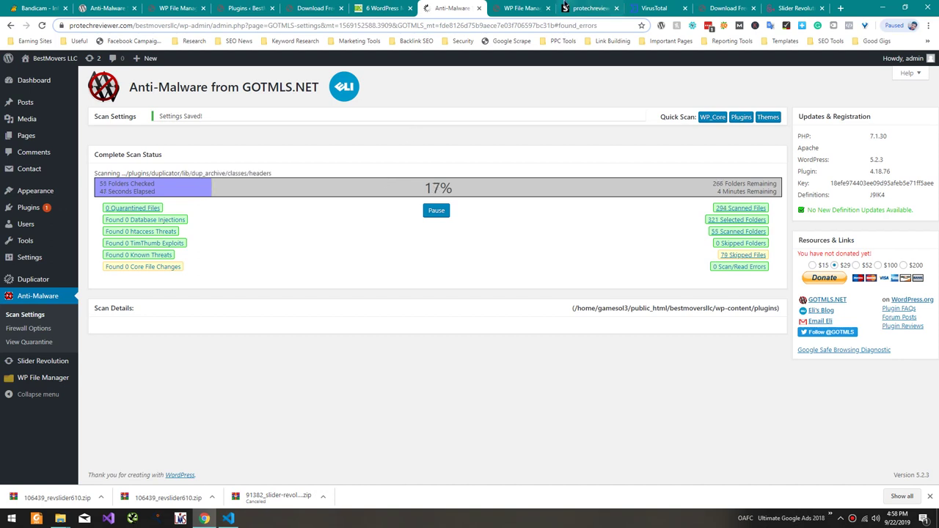
{"action": "left_click", "coordinate": [523, 8]}
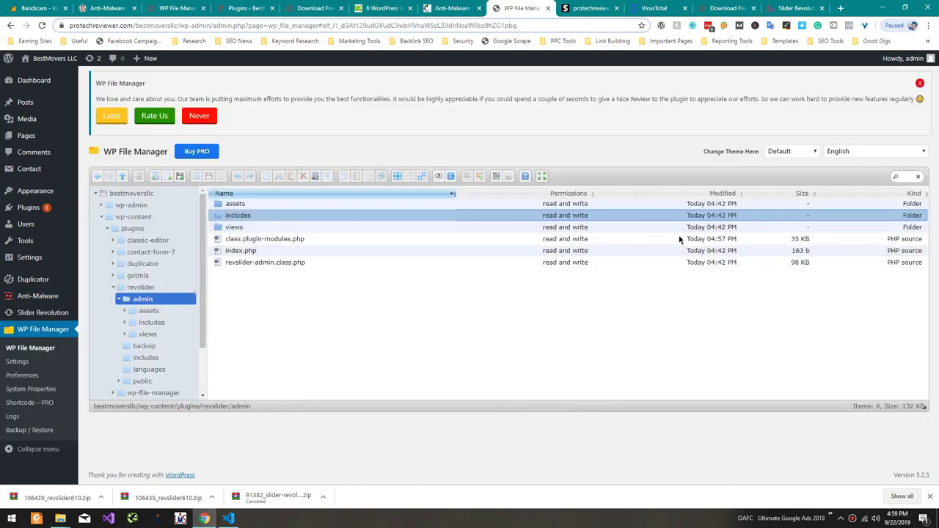
{"action": "left_click", "coordinate": [449, 8]}
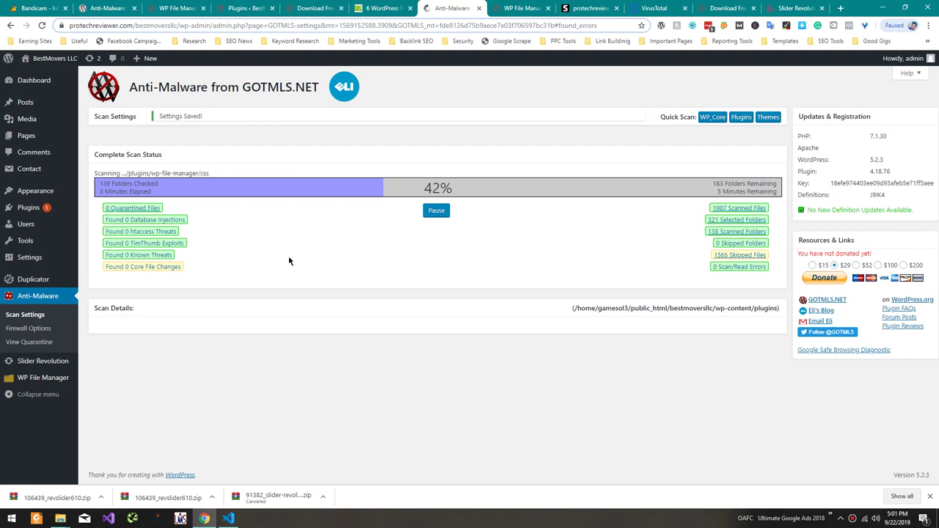
{"action": "left_click", "coordinate": [522, 8]}
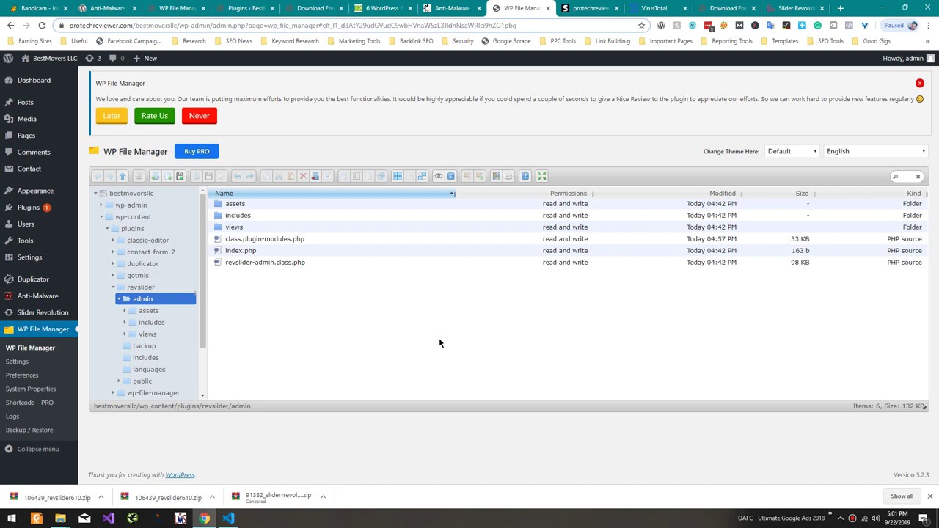
{"action": "key", "text": "ctrl+shift+Tab"}
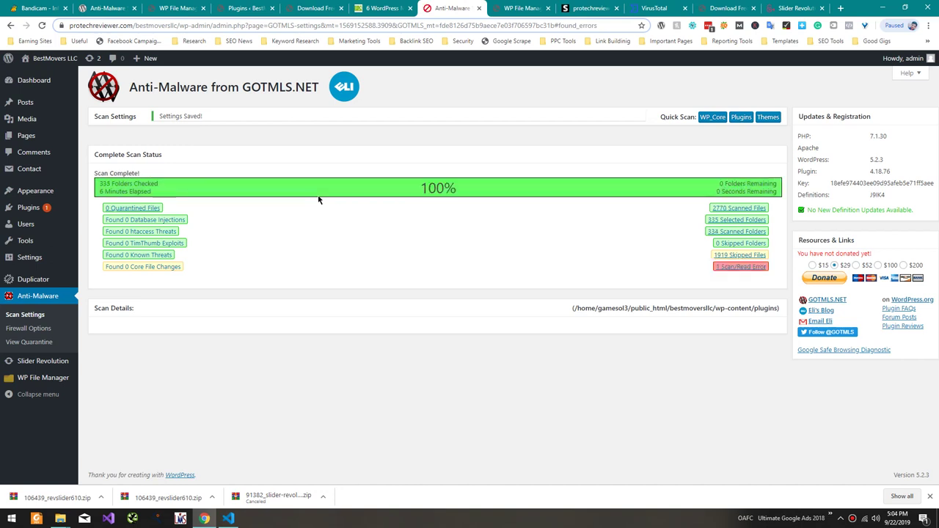
Reload WP File Manager, inspect the code of class.plugin-modules.php in the code editor, and close it without saving.
{"action": "left_click", "coordinate": [513, 9]}
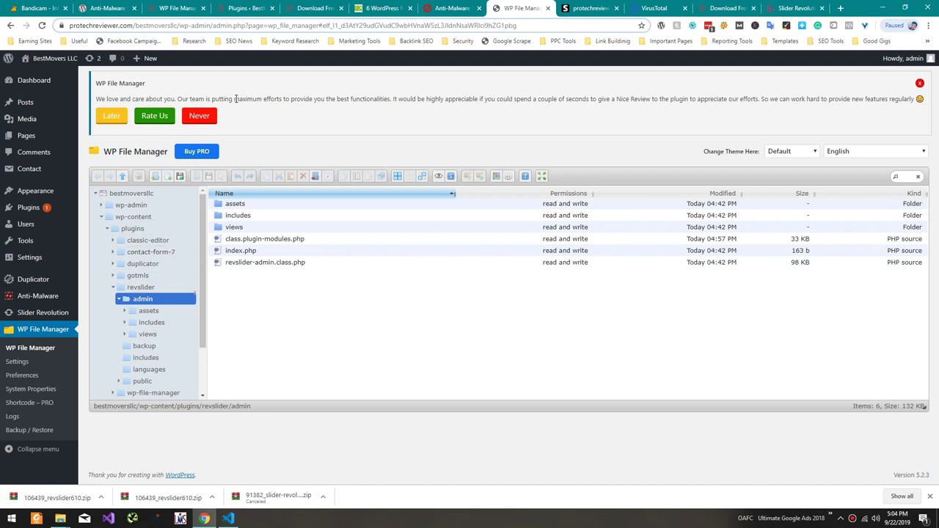
{"action": "key", "text": "F5"}
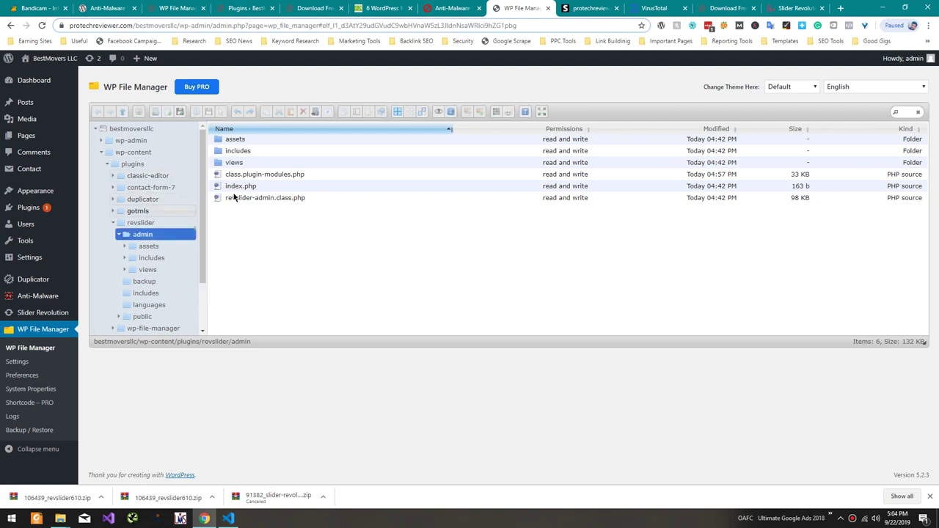
{"action": "left_click", "coordinate": [330, 174]}
{"action": "right_click", "coordinate": [331, 174]}
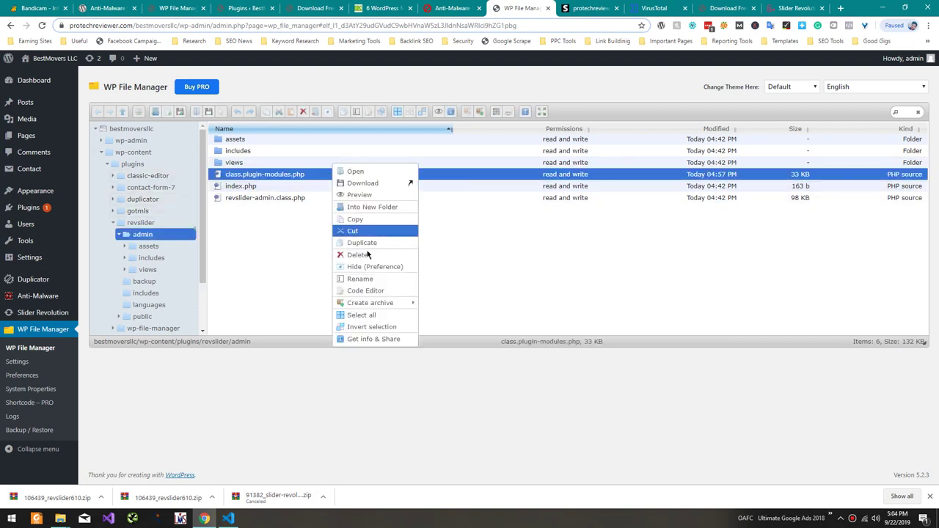
{"action": "left_click", "coordinate": [365, 290]}
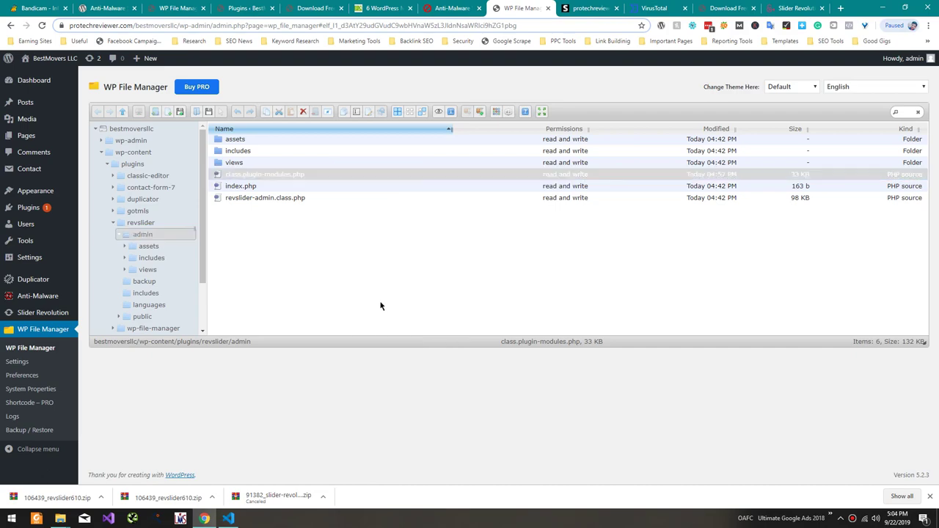
{"action": "scroll", "coordinate": [478, 192], "scroll_direction": "down", "scroll_amount": 2}
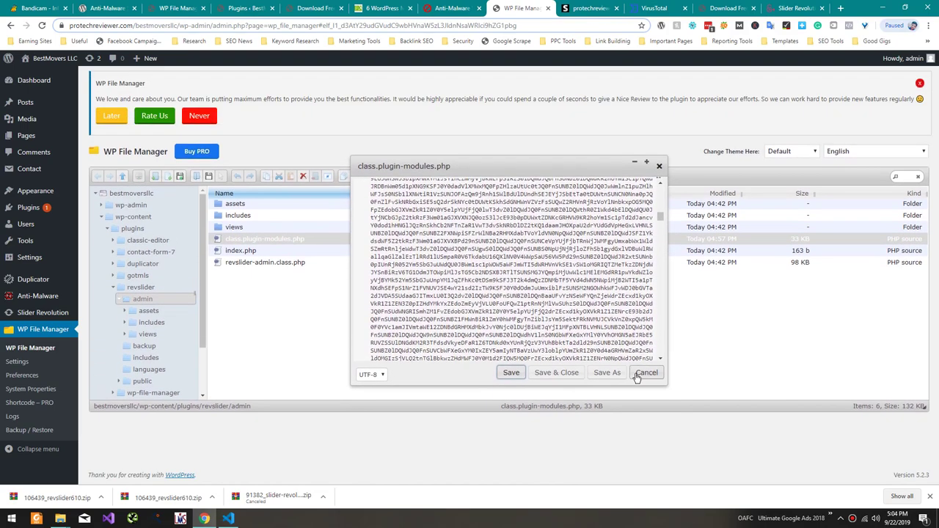
{"action": "left_click", "coordinate": [638, 369]}
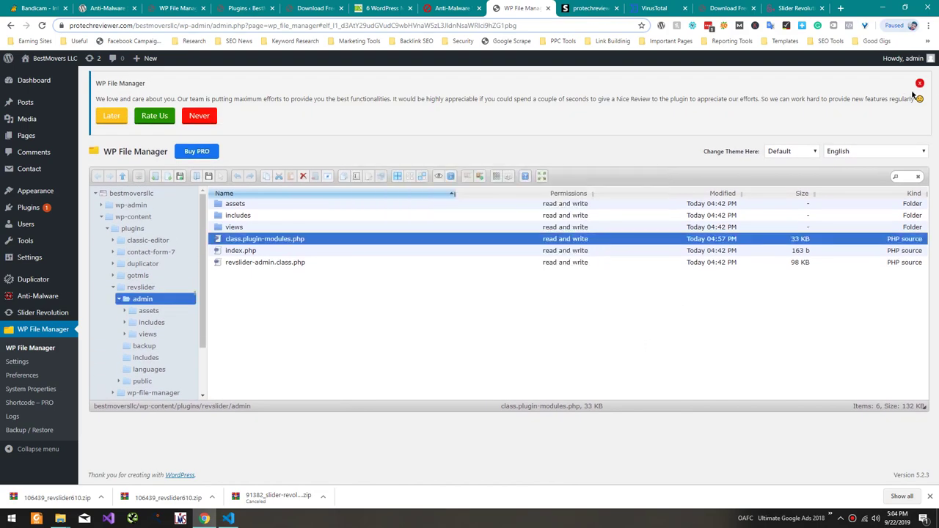
Review the completed Anti-Malware scan, the site's revslider/admin files and the Sucuri SiteCheck report.
{"action": "left_click", "coordinate": [475, 5]}
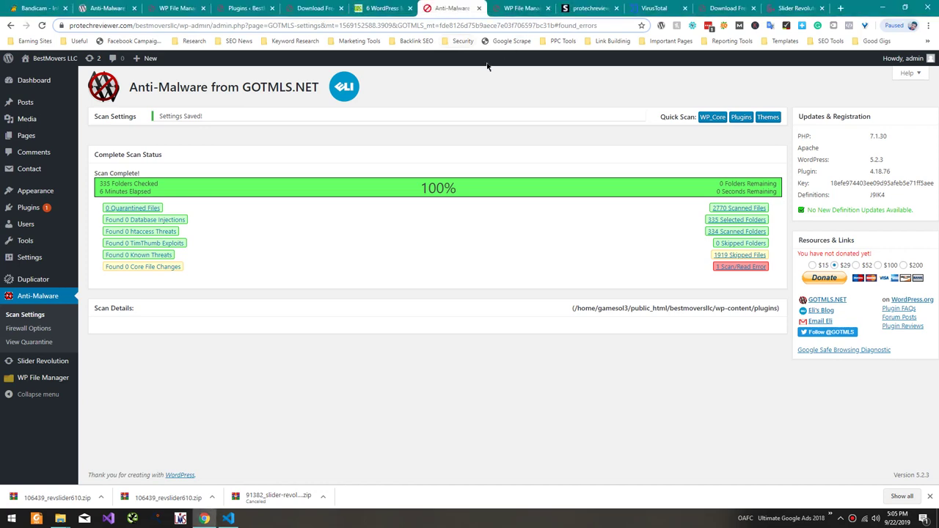
{"action": "left_click", "coordinate": [520, 8]}
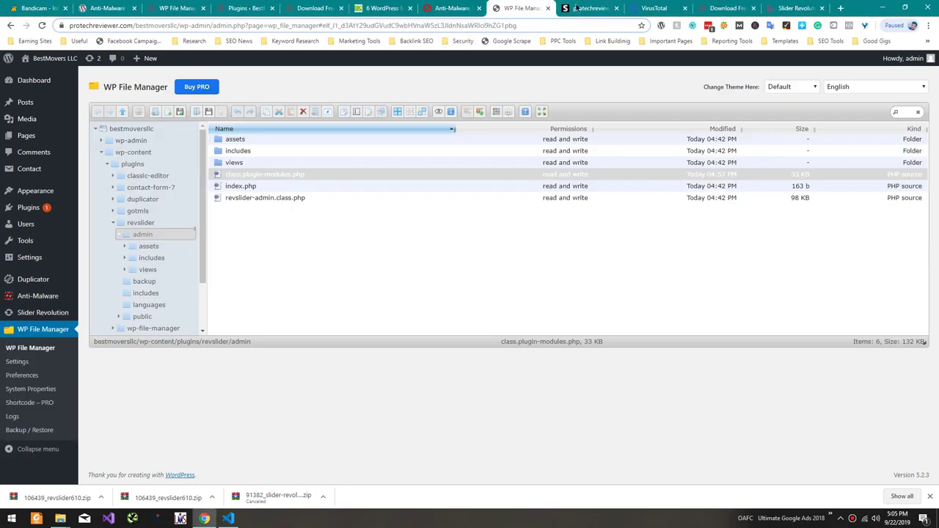
{"action": "left_click", "coordinate": [587, 8]}
Switch to File Explorer and permanently delete the local class.plugin-modules.php from the revslider610 admin folder.
{"action": "key", "text": "alt+Tab"}
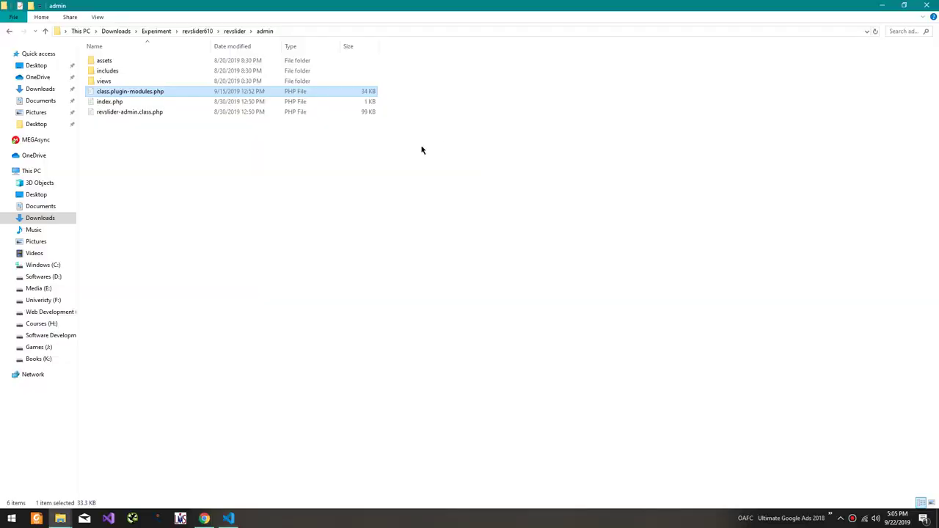
{"action": "key", "text": "shift+Delete"}
{"action": "key", "text": "Return"}
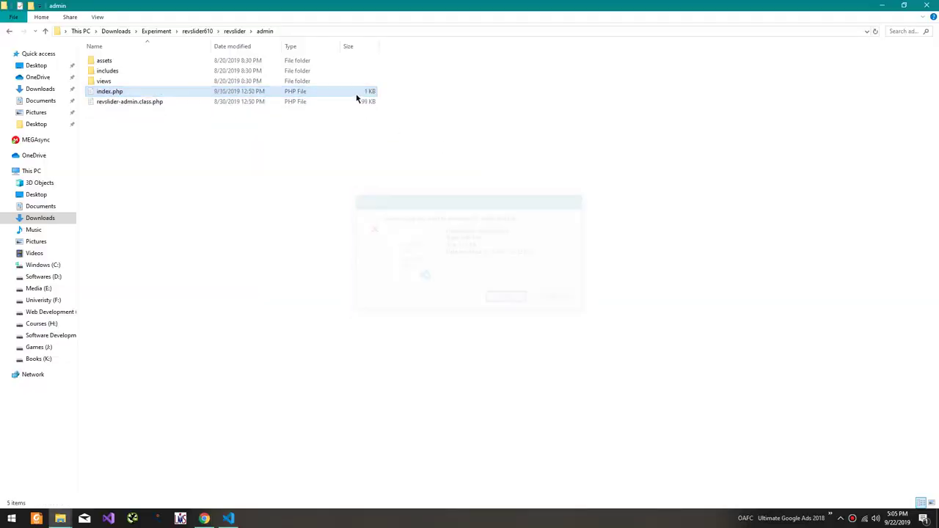
Compress all contents of the local revslider folder into revslider.zip.
{"action": "key", "text": "BackSpace"}
{"action": "left_click_drag", "start_coordinate": [318, 208], "coordinate": [217, 59]}
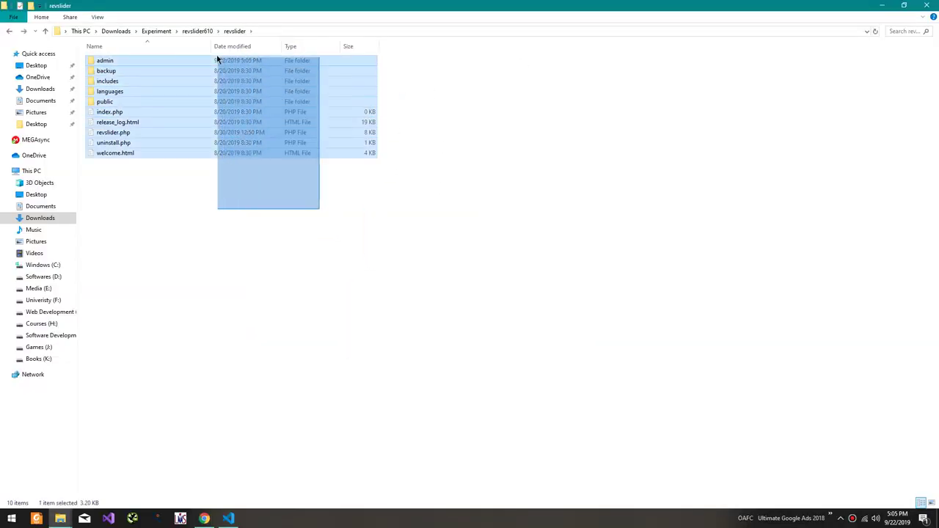
{"action": "right_click", "coordinate": [215, 100]}
{"action": "left_click", "coordinate": [260, 220]}
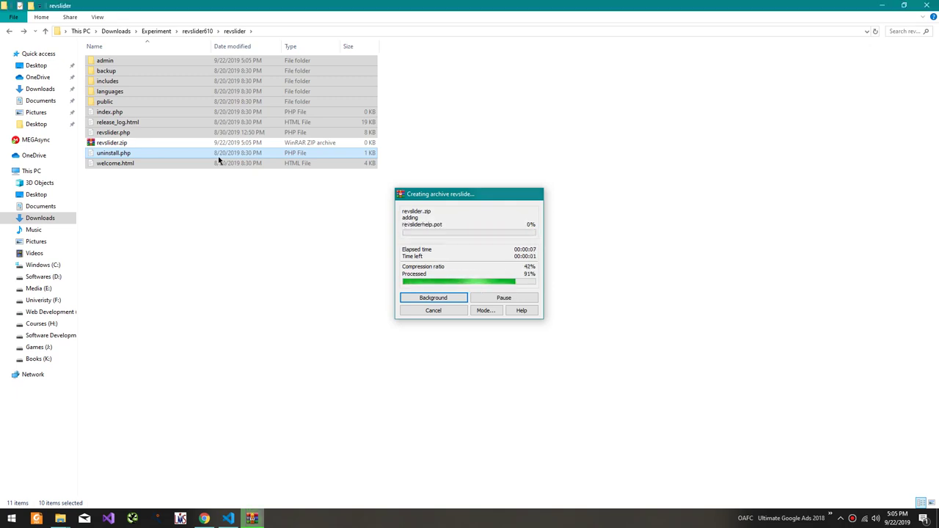
{"action": "left_click", "coordinate": [225, 192]}
Switch back to Chrome and open the VirusTotal home page for a new file upload.
{"action": "key", "text": "alt+Tab"}
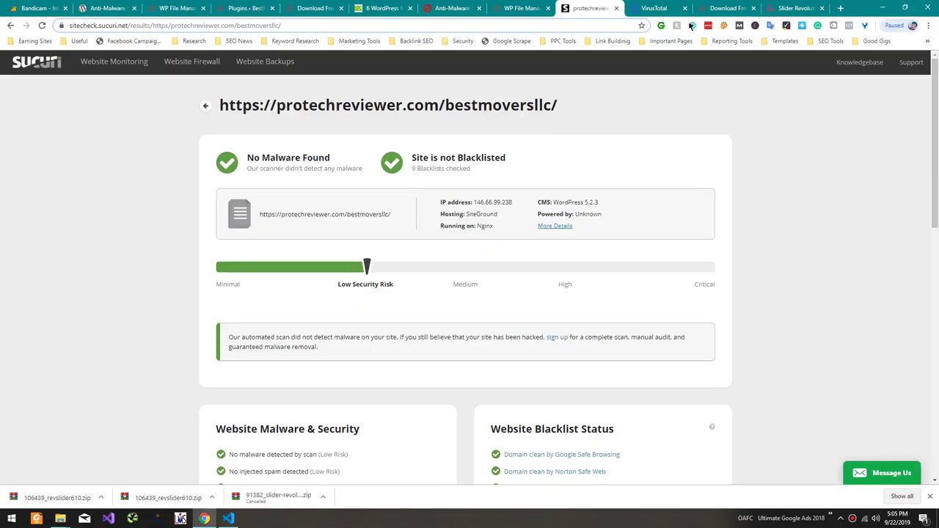
{"action": "key", "text": "ctrl+Tab"}
{"action": "key", "text": "F5"}
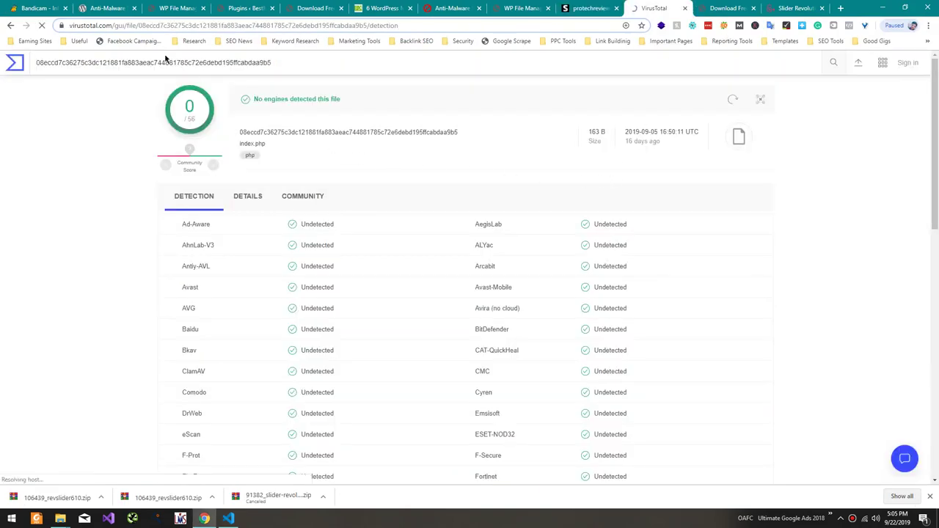
{"action": "left_click_drag", "start_coordinate": [111, 25], "coordinate": [400, 25]}
{"action": "key", "text": "BackSpace"}
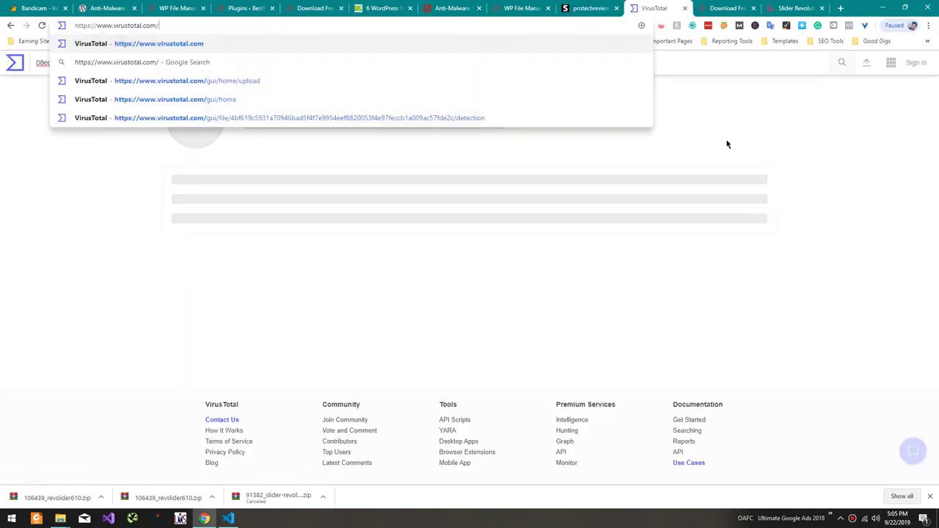
{"action": "key", "text": "Return"}
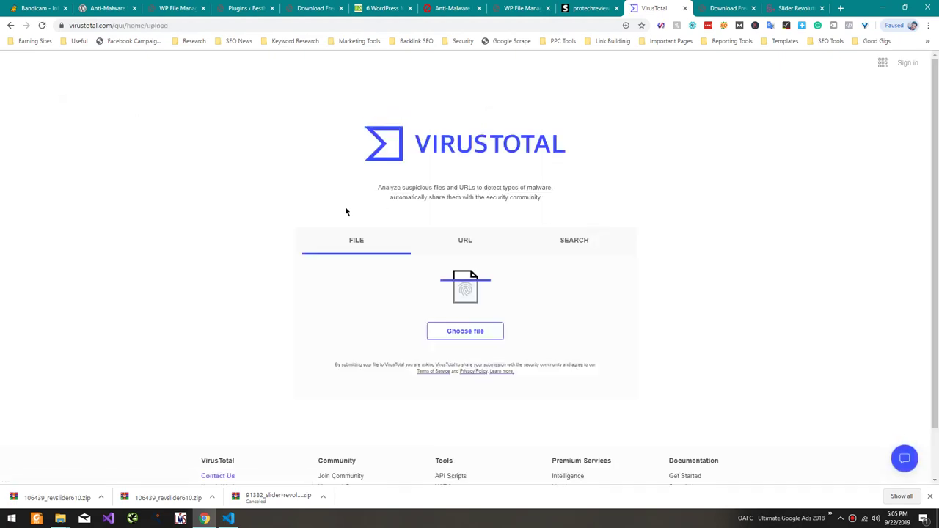
Submit the newly created revslider.zip from the local revslider folder to VirusTotal and confirm the upload.
{"action": "key", "text": "alt+Tab"}
{"action": "key", "text": "alt+Tab"}
{"action": "left_click_drag", "start_coordinate": [108, 145], "coordinate": [463, 288]}
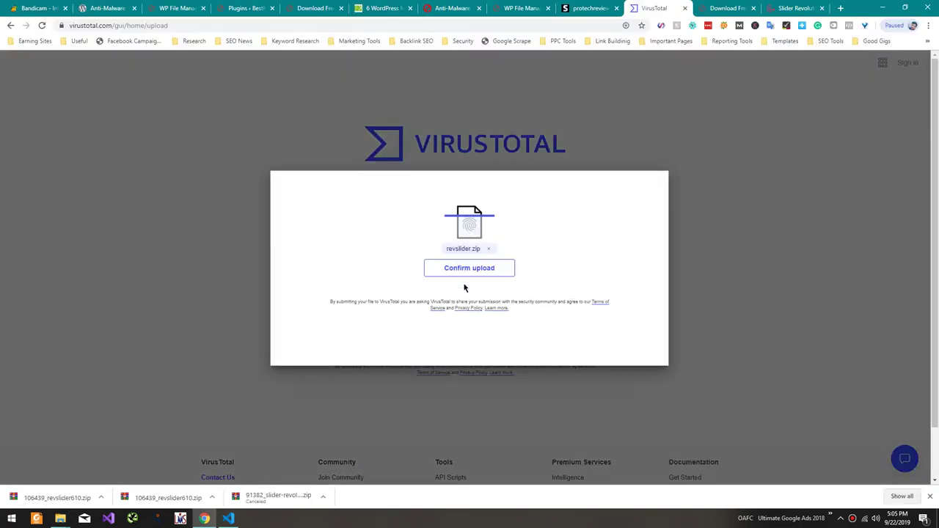
{"action": "left_click", "coordinate": [469, 269]}
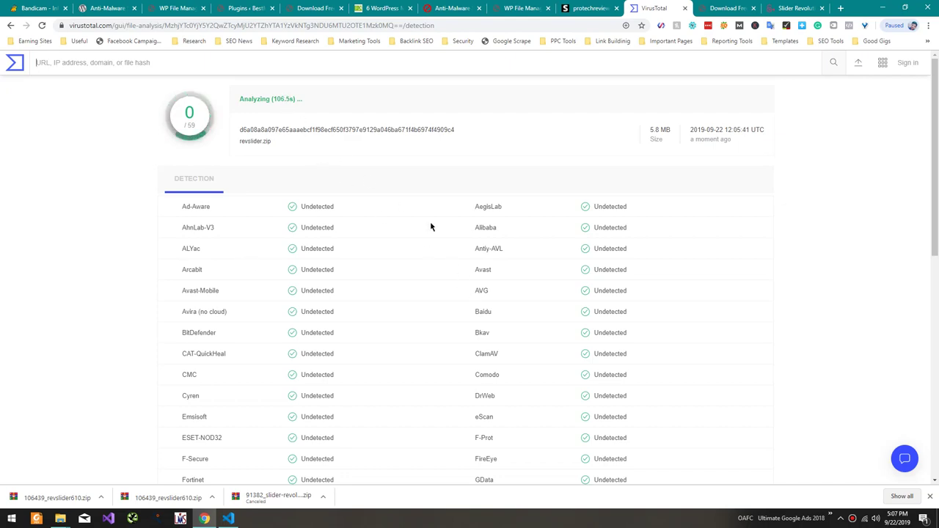
Examine the full list of VirusTotal engine results for revslider.zip once the analysis finishes.
{"action": "scroll", "coordinate": [440, 235], "scroll_direction": "down", "scroll_amount": 4}
{"action": "scroll", "coordinate": [448, 241], "scroll_direction": "down", "scroll_amount": 3}
{"action": "scroll", "coordinate": [448, 241], "scroll_direction": "up", "scroll_amount": 7}
{"action": "left_click", "coordinate": [504, 525]}
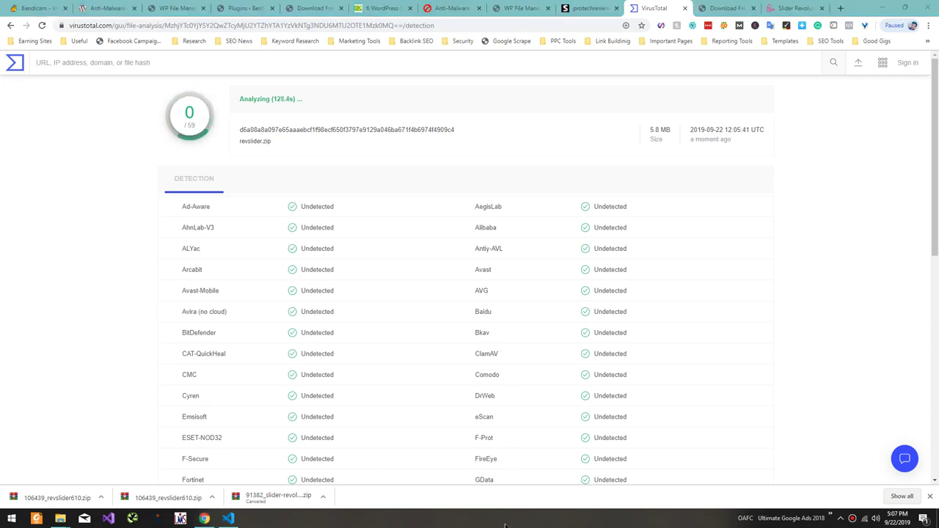
{"action": "left_click", "coordinate": [718, 298]}
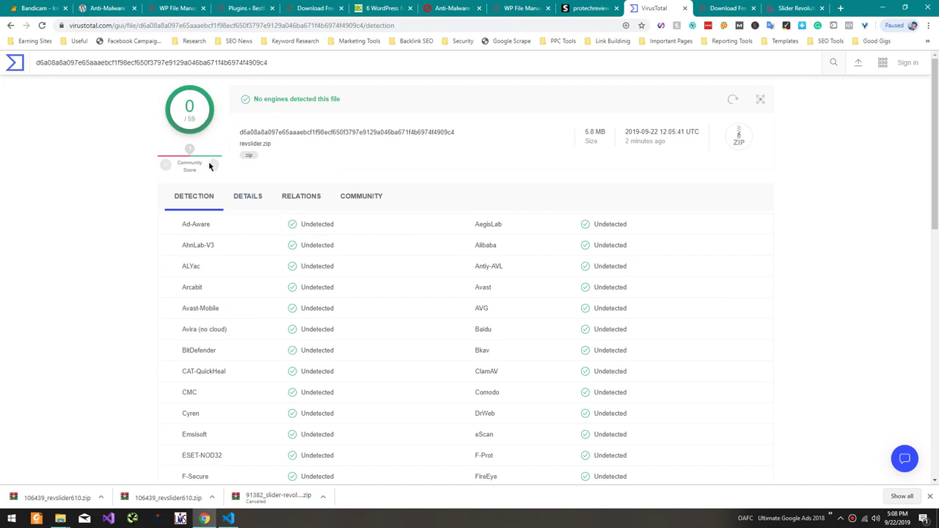
{"action": "scroll", "coordinate": [261, 93], "scroll_direction": "down", "scroll_amount": 2}
{"action": "scroll", "coordinate": [262, 93], "scroll_direction": "down", "scroll_amount": 10}
{"action": "scroll", "coordinate": [262, 93], "scroll_direction": "up", "scroll_amount": 12}
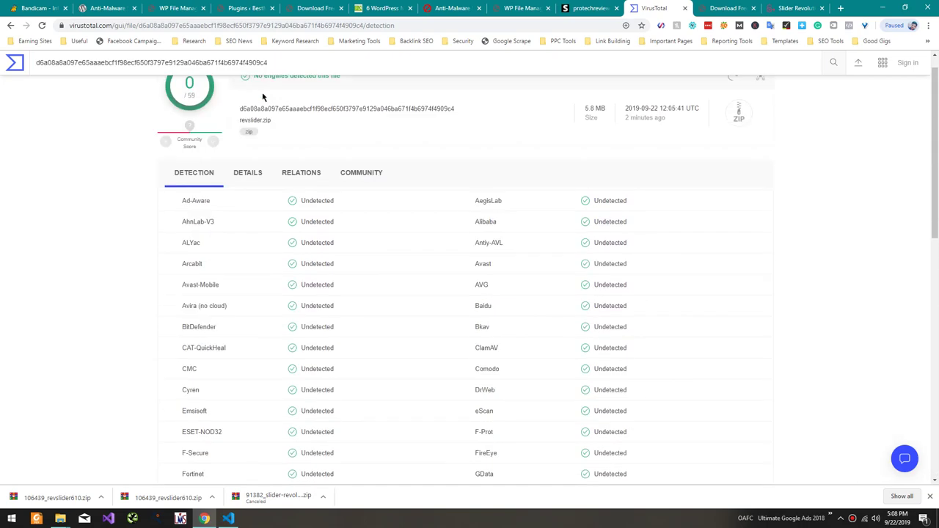
{"action": "key", "text": "alt+Tab"}
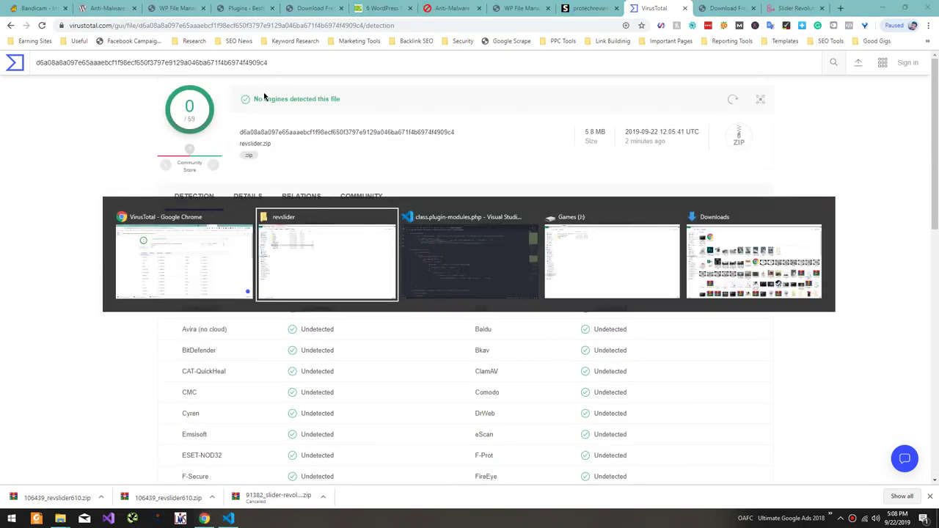
{"action": "key", "text": "alt+Tab"}
Compare the Sucuri SiteCheck report and the site's plugin files with the VirusTotal result, and highlight the VirusTotal web address.
{"action": "left_click", "coordinate": [579, 7]}
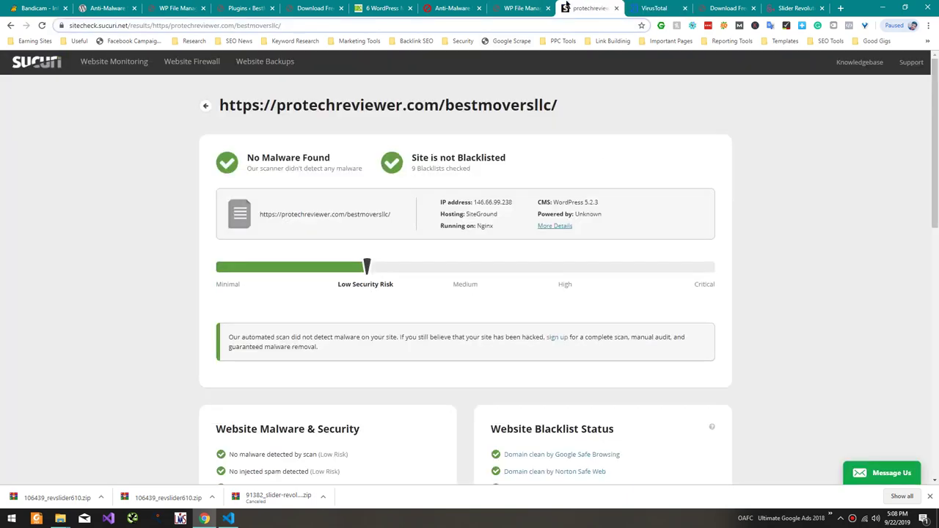
{"action": "left_click", "coordinate": [523, 7]}
{"action": "left_click", "coordinate": [587, 8]}
{"action": "left_click", "coordinate": [655, 8]}
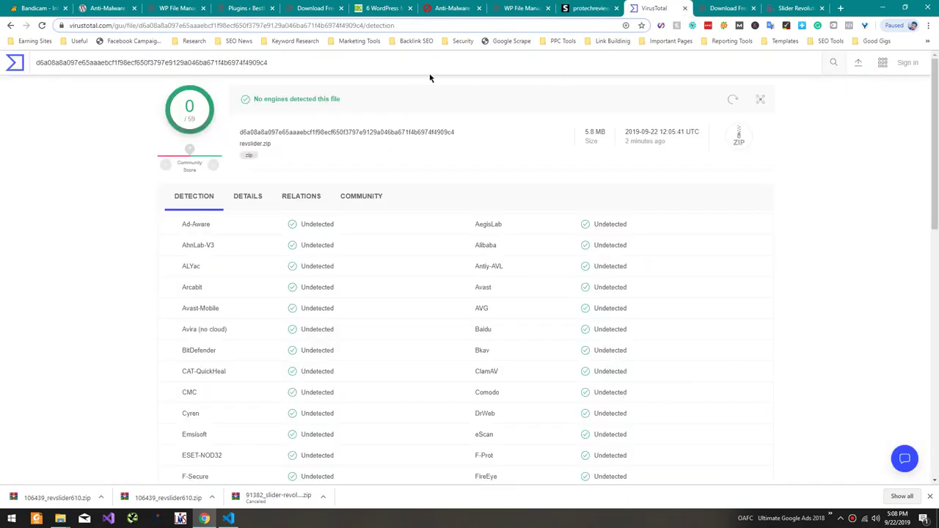
{"action": "left_click", "coordinate": [581, 8]}
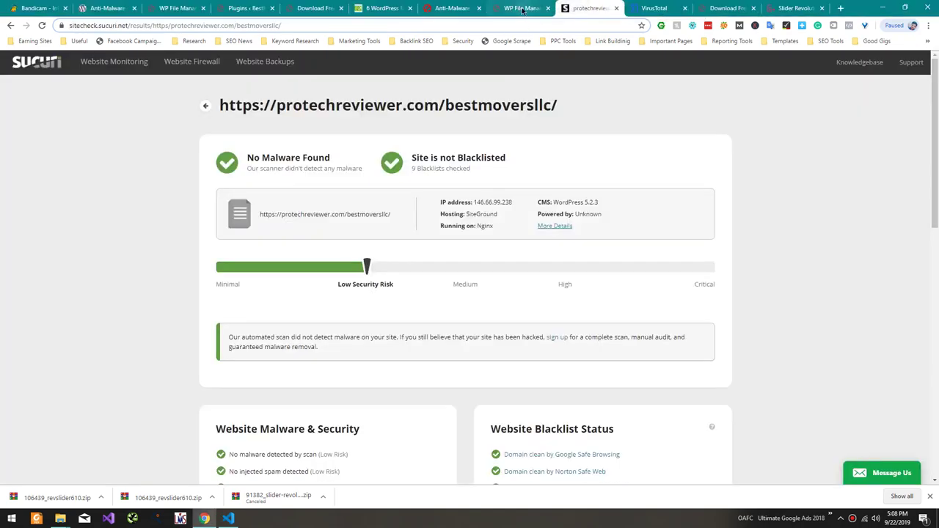
{"action": "left_click", "coordinate": [524, 8]}
{"action": "left_click", "coordinate": [645, 8]}
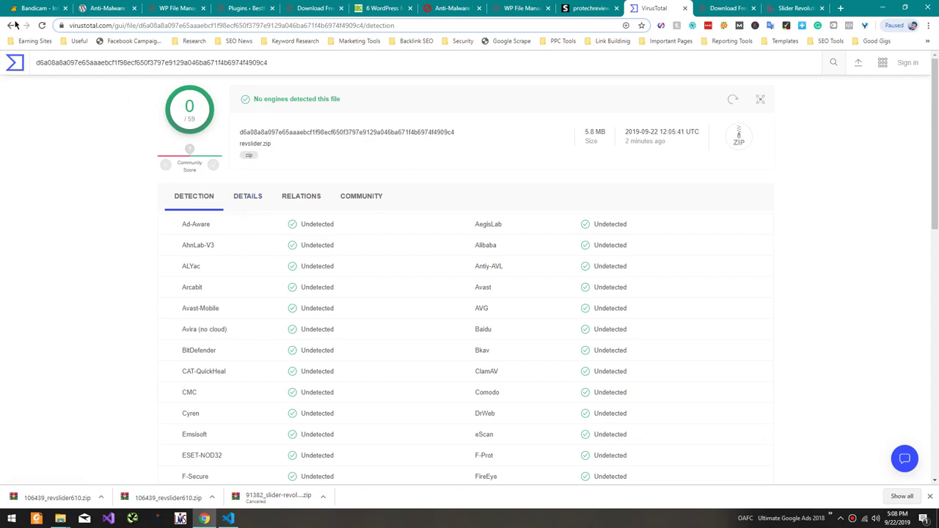
{"action": "left_click_drag", "start_coordinate": [107, 25], "coordinate": [70, 25]}
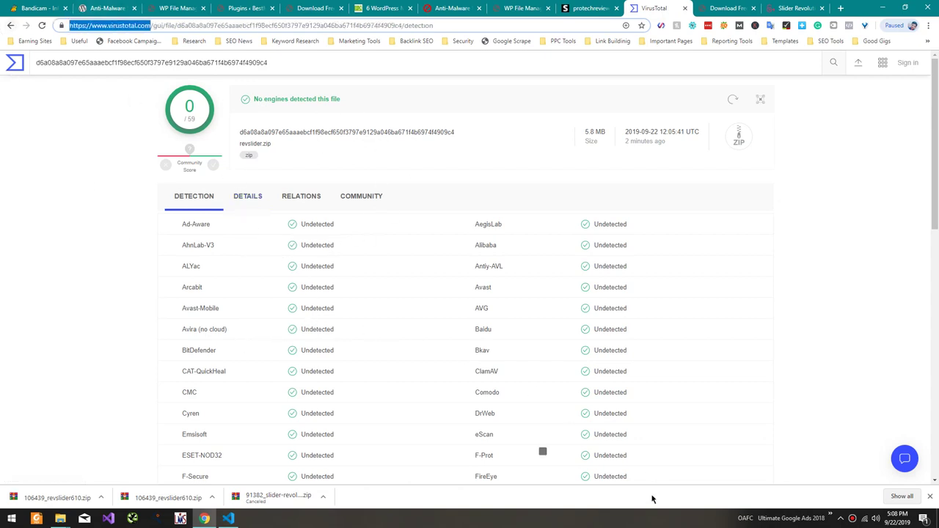